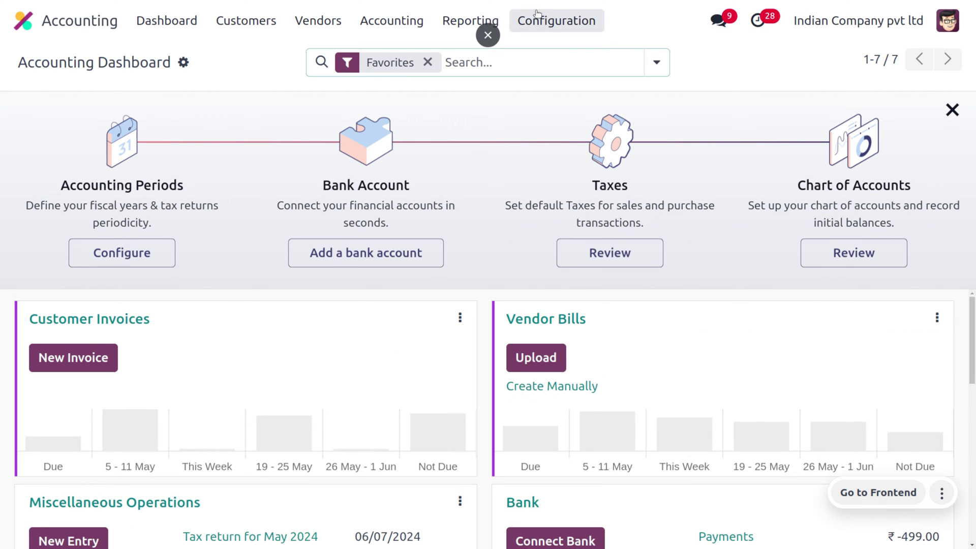
Step: Open the accounting Settings and scroll to Currencies, showing INR as main currency with automatic rates
{"action": "left_click", "coordinate": [538, 15]}
{"action": "left_click", "coordinate": [560, 55]}
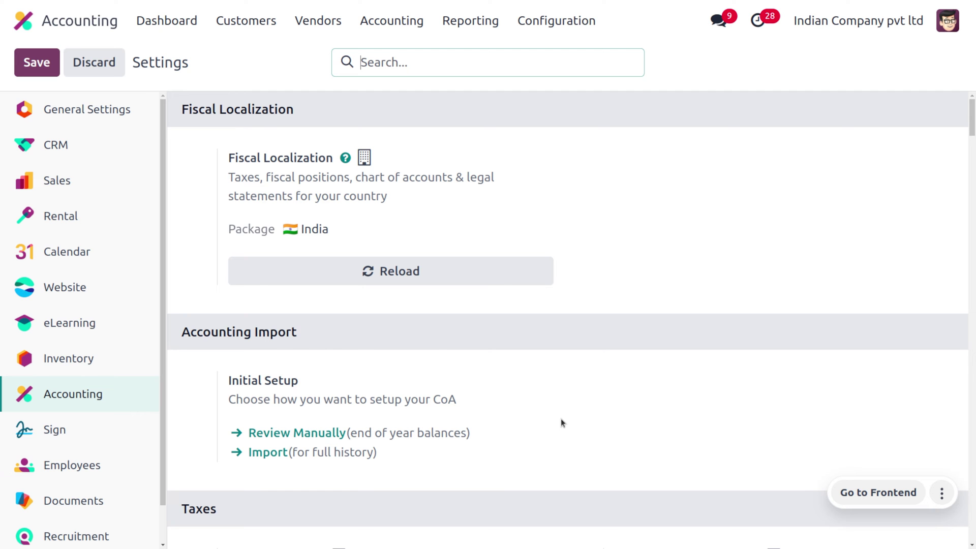
{"action": "scroll", "coordinate": [561, 423], "scroll_direction": "down", "scroll_amount": 8}
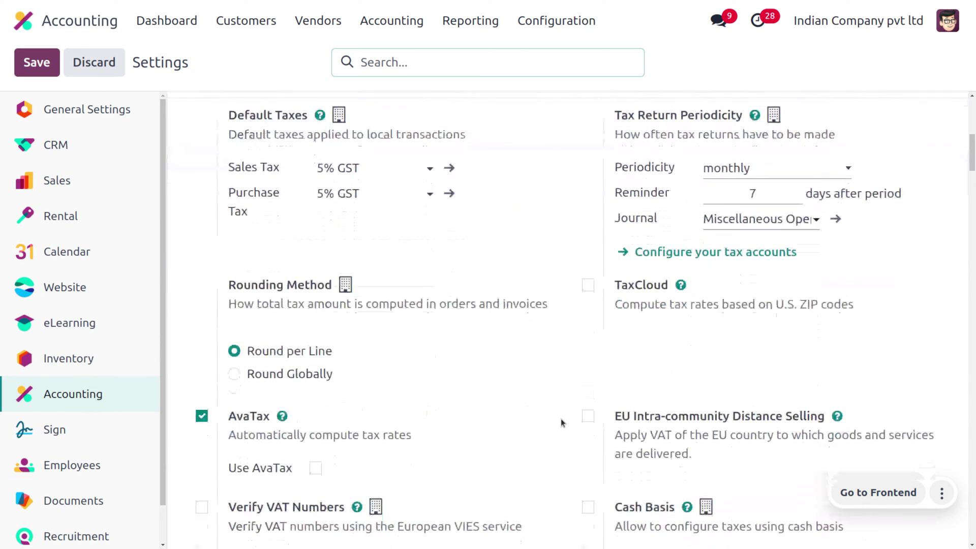
{"action": "scroll", "coordinate": [561, 423], "scroll_direction": "down", "scroll_amount": 8}
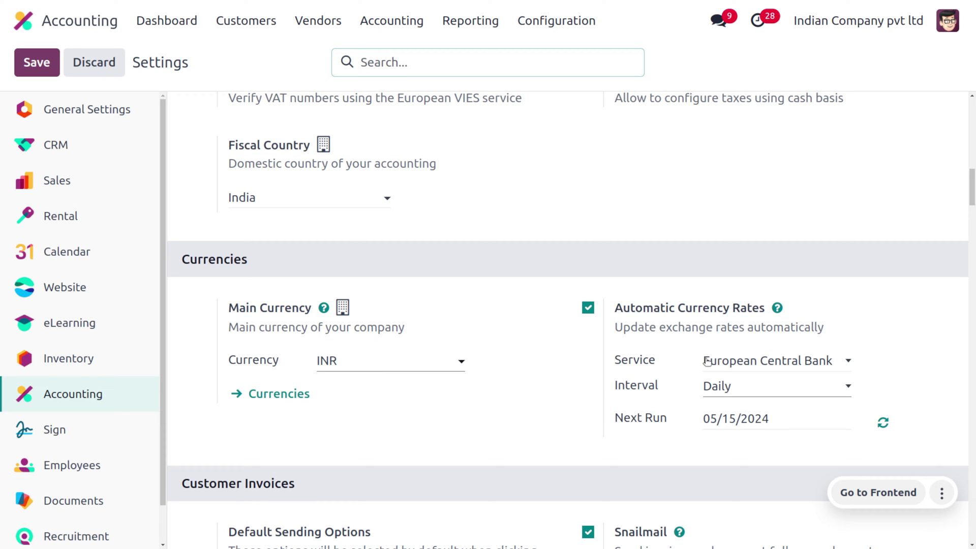
{"action": "left_click", "coordinate": [758, 362]}
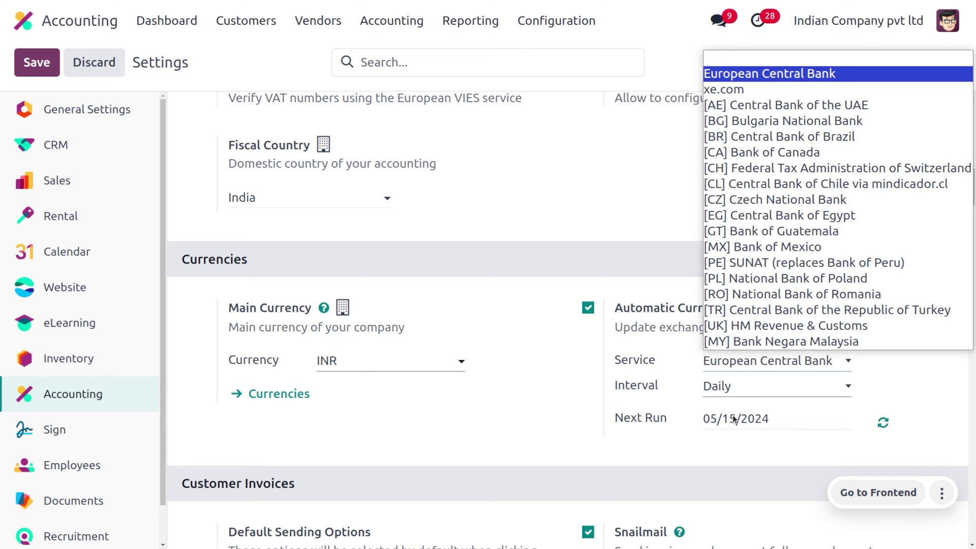
{"action": "left_click", "coordinate": [734, 389]}
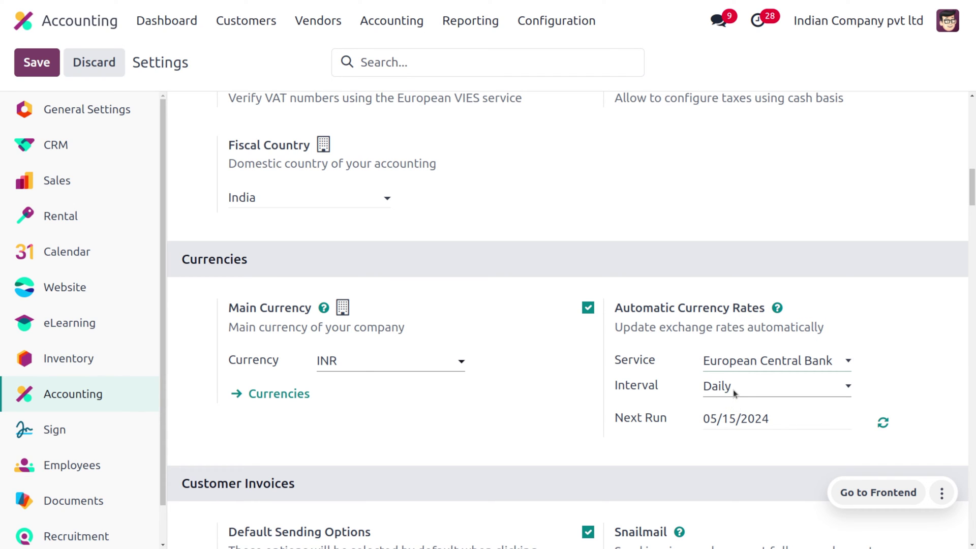
{"action": "left_click", "coordinate": [733, 389]}
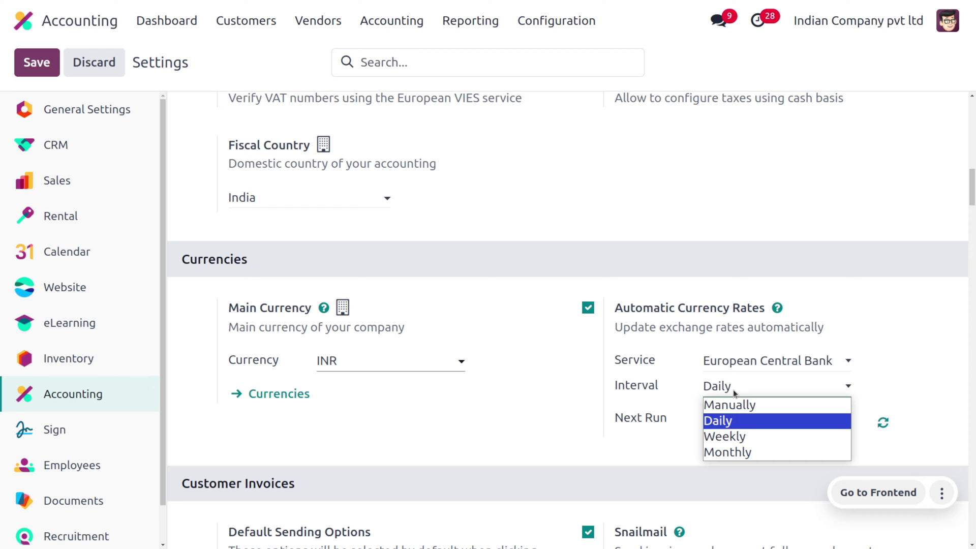
{"action": "left_click", "coordinate": [598, 459]}
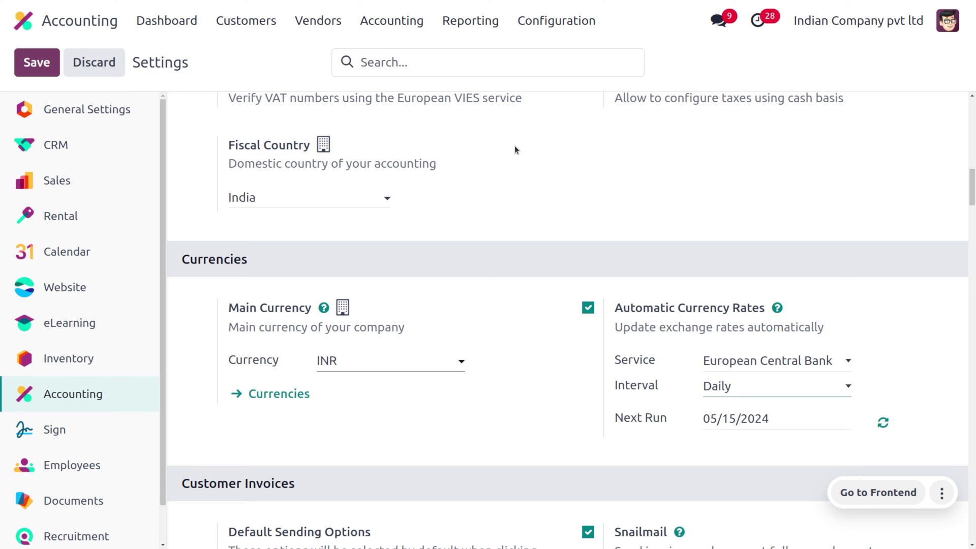
Step: Open the USD currency record showing rates 83.51 on 05/14/2024 and 81.26 on 05/01/2024
{"action": "left_click", "coordinate": [577, 19]}
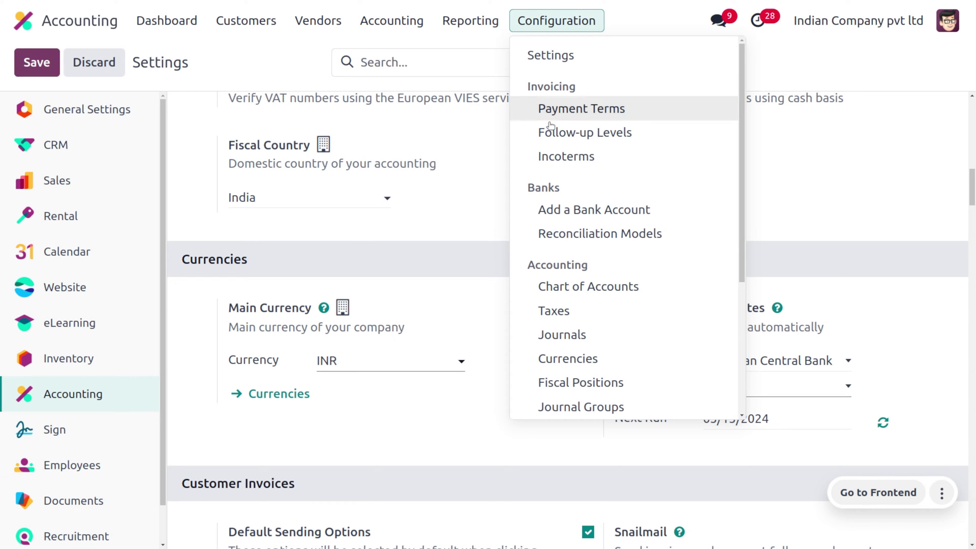
{"action": "left_click", "coordinate": [574, 361]}
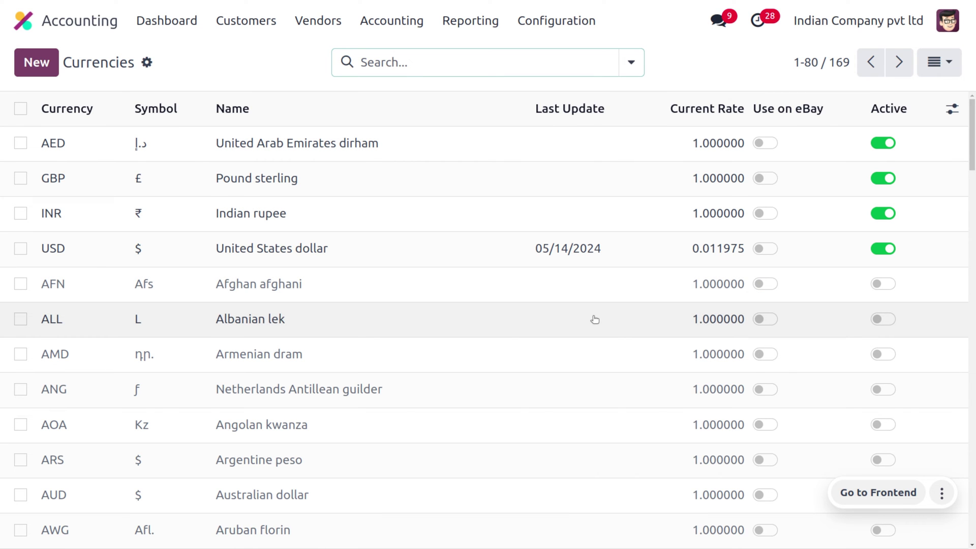
{"action": "left_click", "coordinate": [436, 248]}
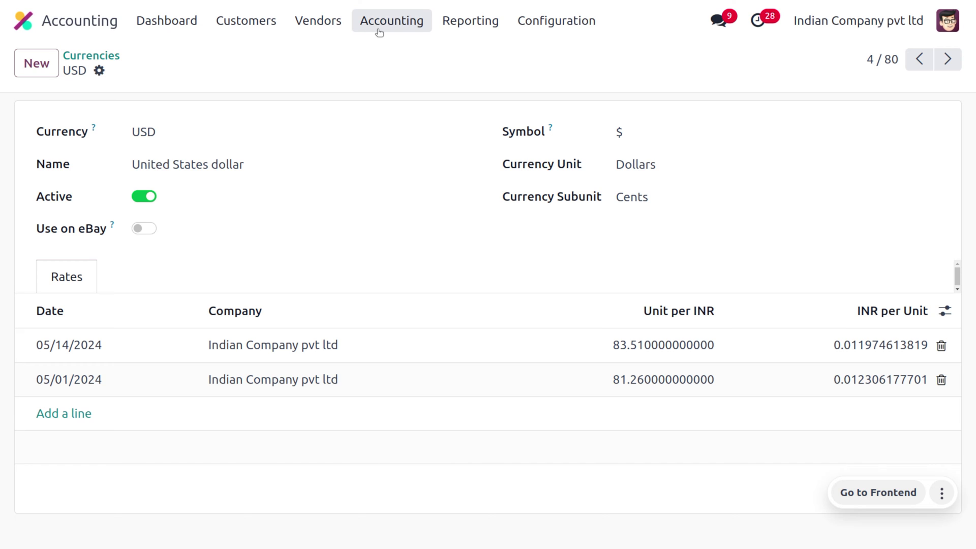
{"action": "left_click", "coordinate": [534, 23]}
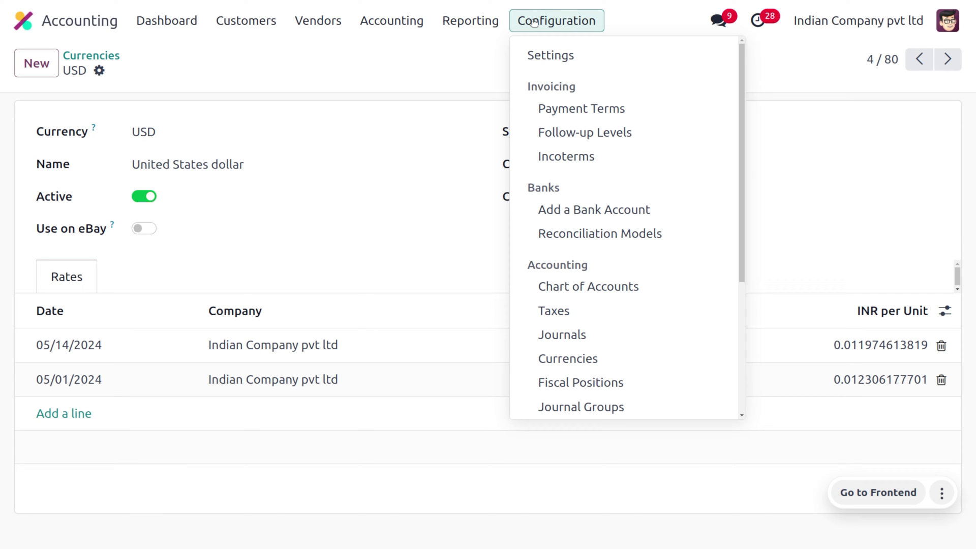
Step: Open the BPN Paribas bank journal and review its Cash Difference Gain and Loss accounts
{"action": "left_click", "coordinate": [589, 339]}
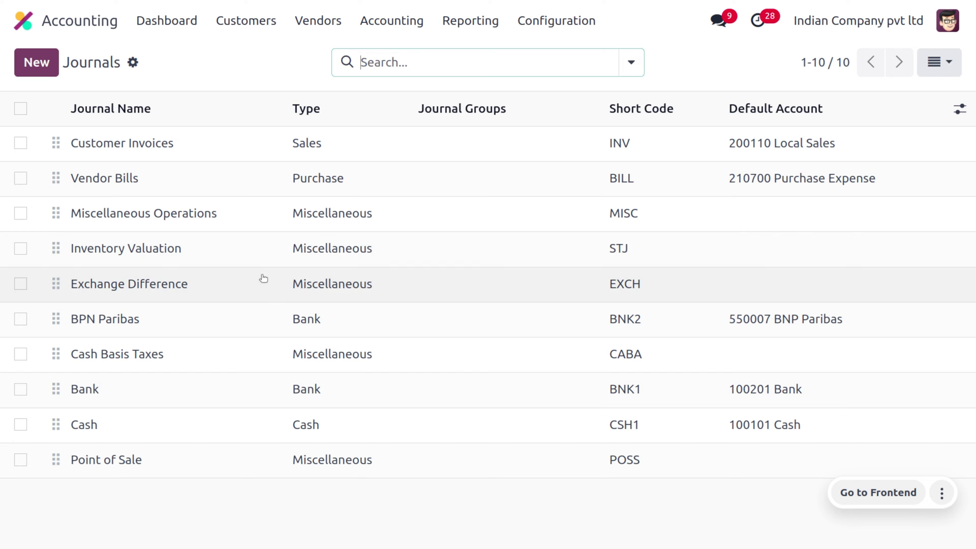
{"action": "left_click", "coordinate": [278, 312]}
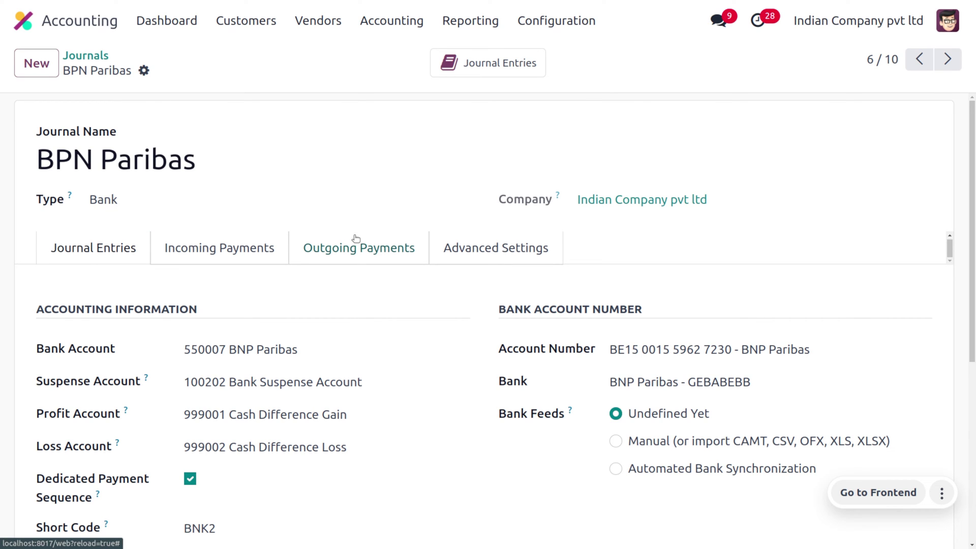
{"action": "scroll", "coordinate": [355, 239], "scroll_direction": "down", "scroll_amount": 1}
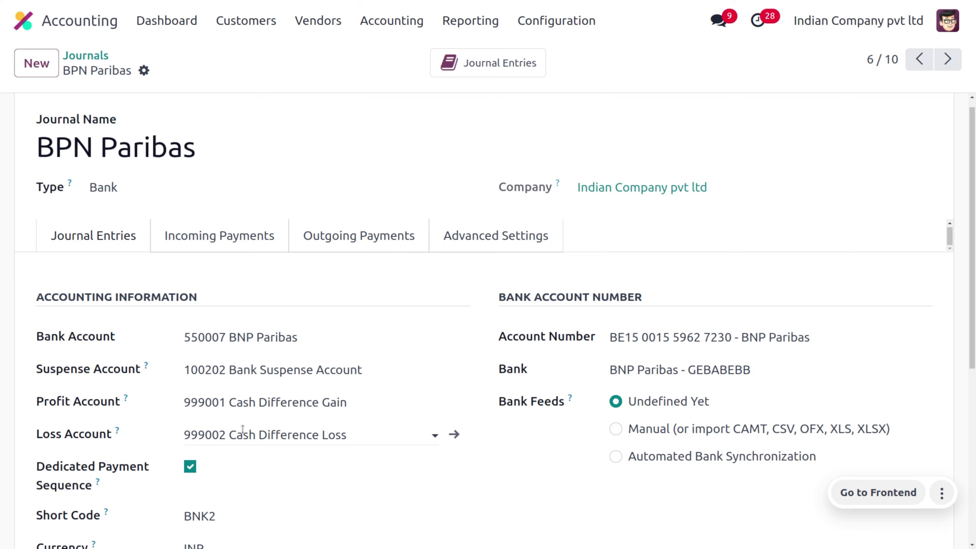
{"action": "scroll", "coordinate": [410, 457], "scroll_direction": "down", "scroll_amount": 3}
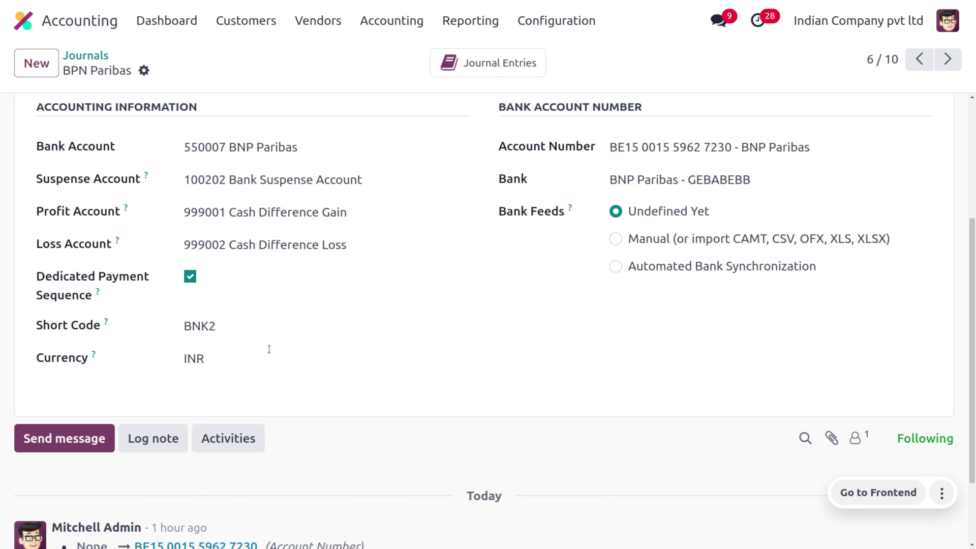
{"action": "scroll", "coordinate": [300, 282], "scroll_direction": "up", "scroll_amount": 4}
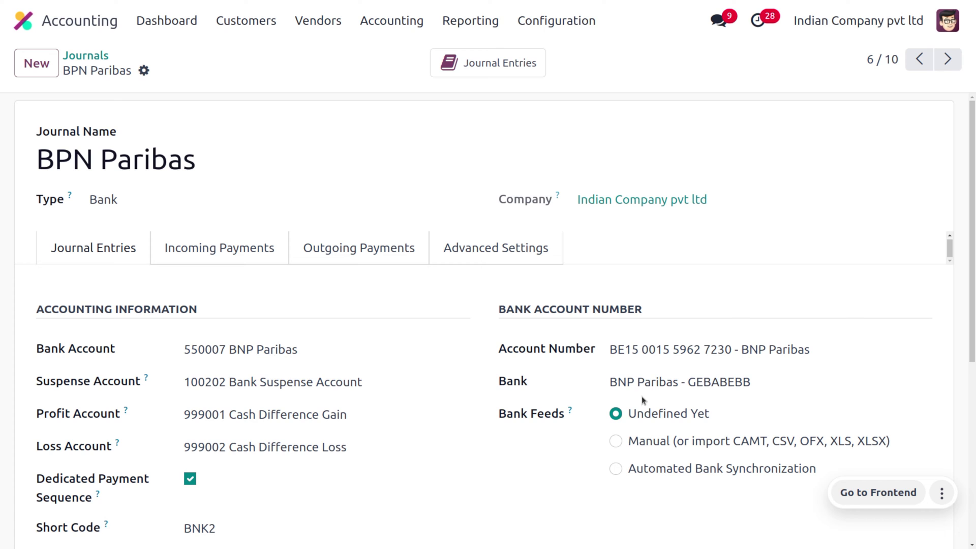
Step: Review the journal's incoming and outgoing payment methods and its advanced settings
{"action": "left_click", "coordinate": [245, 248]}
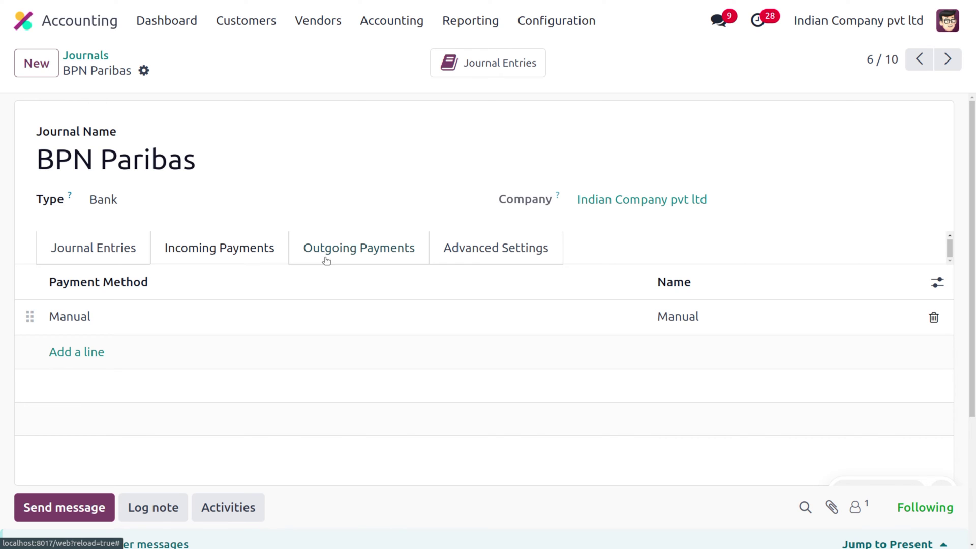
{"action": "left_click", "coordinate": [344, 261]}
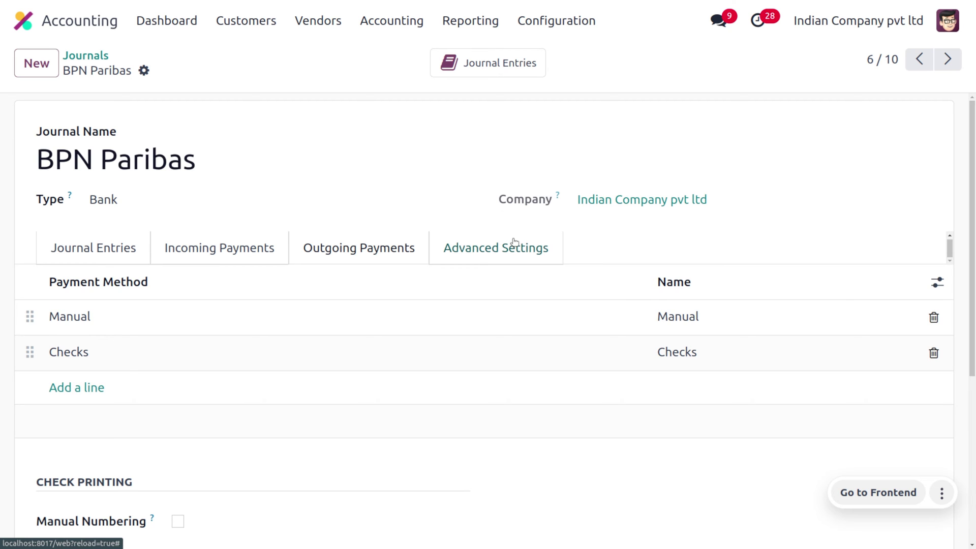
{"action": "left_click", "coordinate": [514, 242]}
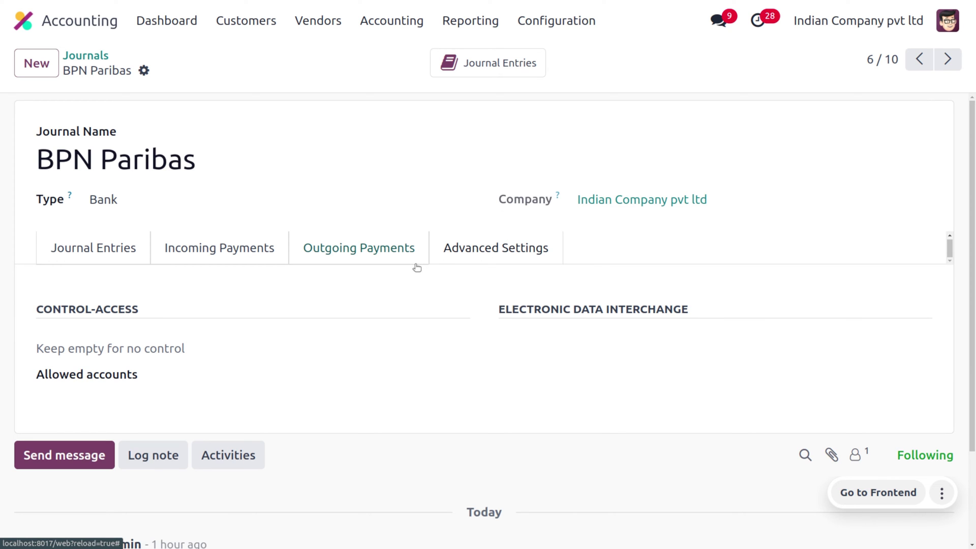
{"action": "left_click", "coordinate": [82, 252]}
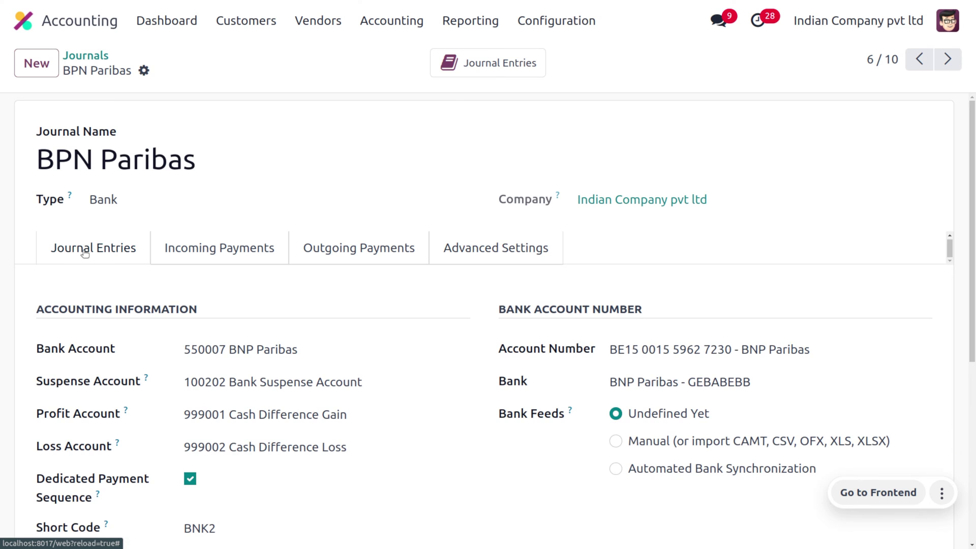
{"action": "left_click", "coordinate": [534, 23]}
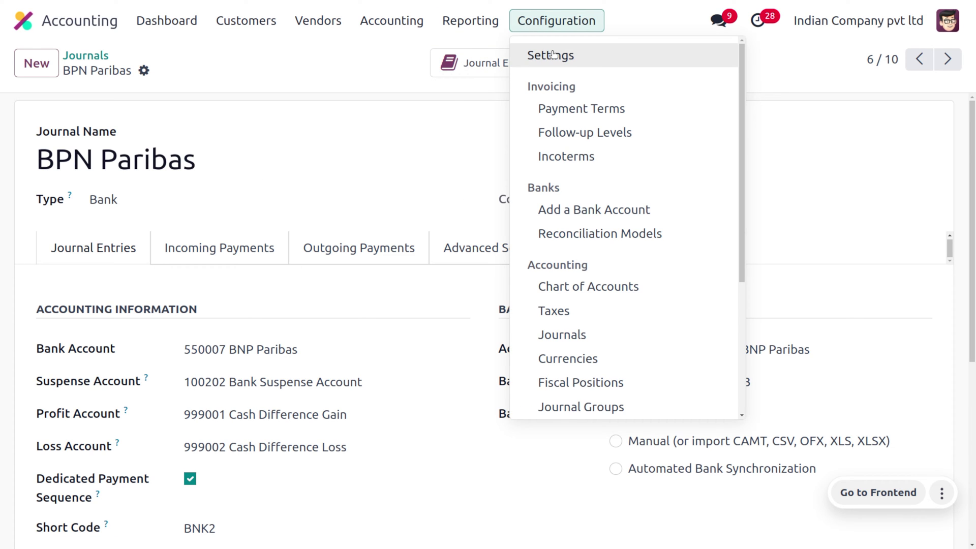
Step: Check Settings' Default Accounts: exchange gain 201300, loss 211700, bank suspense 100202
{"action": "left_click", "coordinate": [552, 53]}
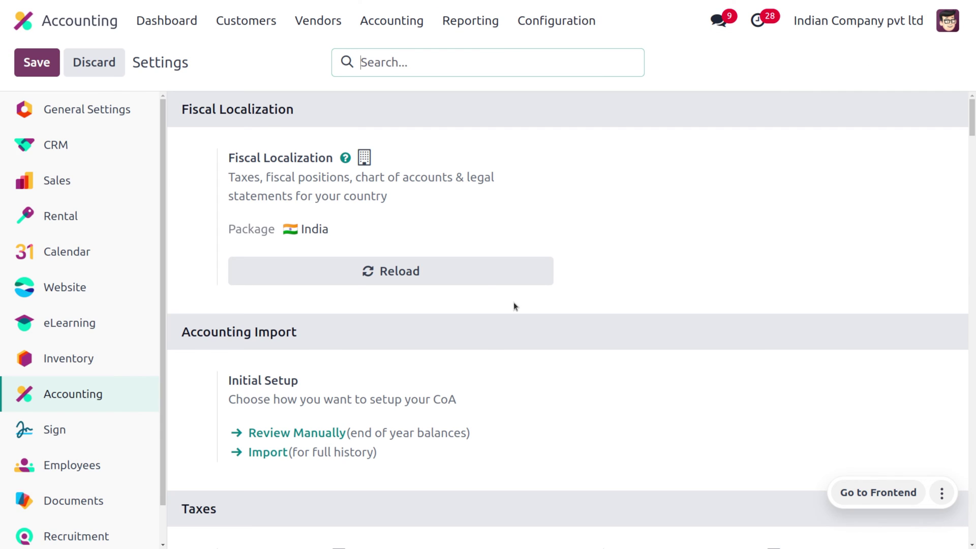
{"action": "scroll", "coordinate": [527, 401], "scroll_direction": "down", "scroll_amount": 20}
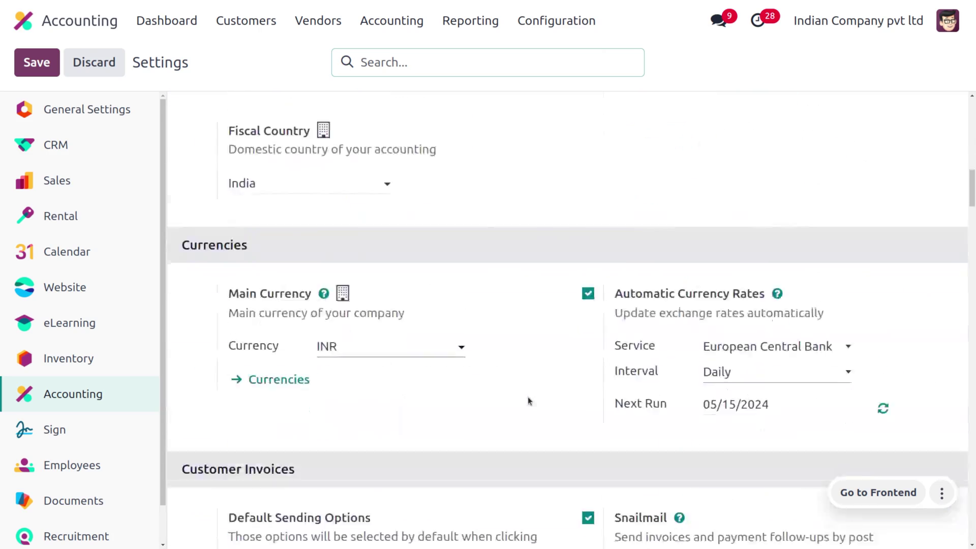
{"action": "scroll", "coordinate": [527, 400], "scroll_direction": "down", "scroll_amount": 20}
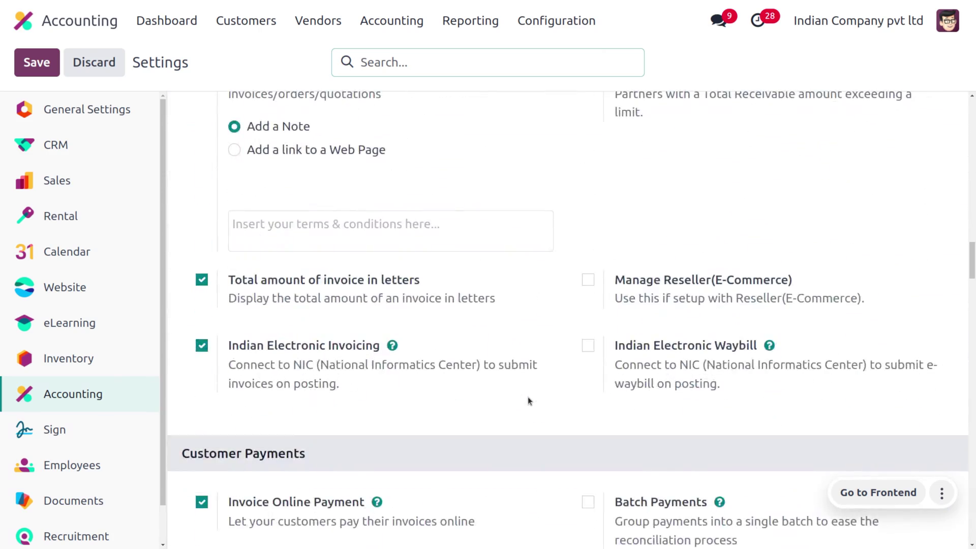
{"action": "scroll", "coordinate": [528, 401], "scroll_direction": "down", "scroll_amount": 20}
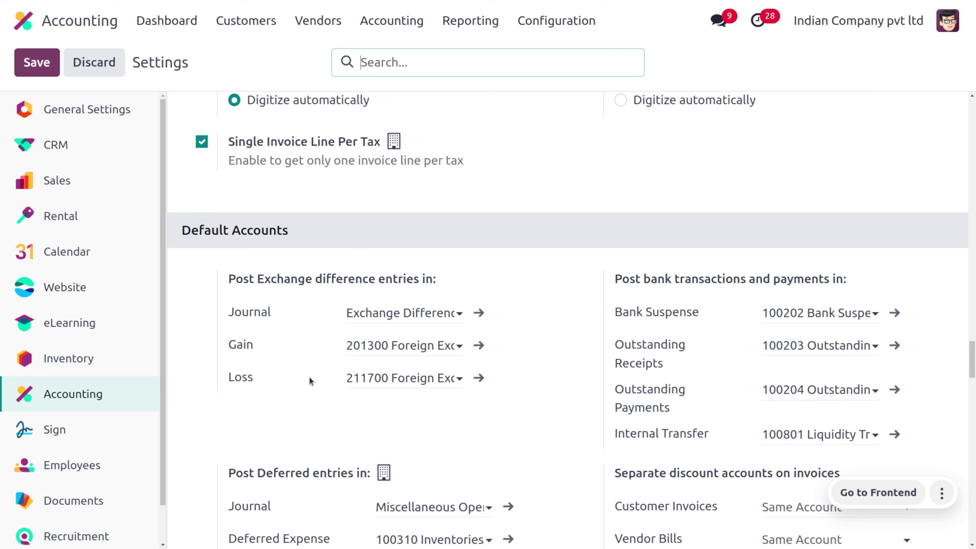
{"action": "scroll", "coordinate": [309, 377], "scroll_direction": "down", "scroll_amount": 1}
{"action": "left_click", "coordinate": [291, 13]}
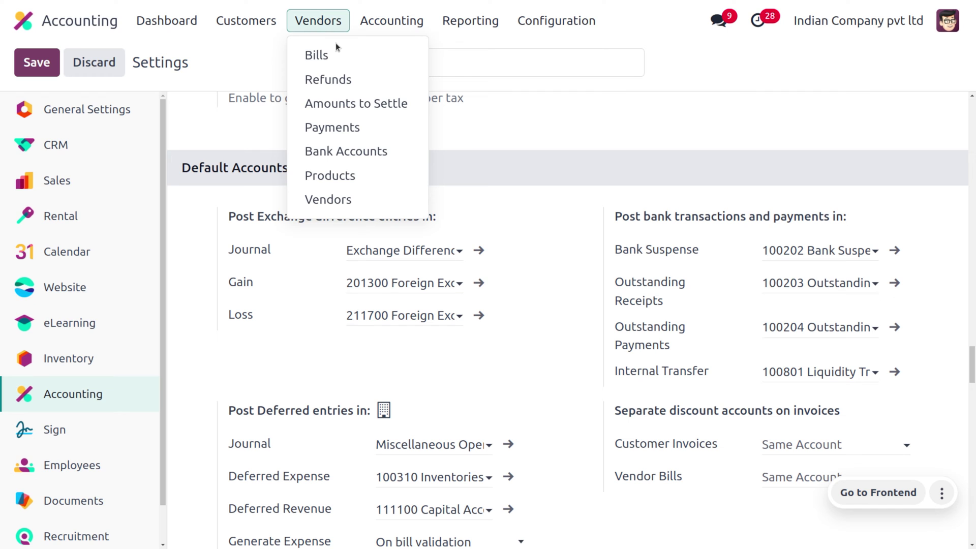
Step: Start a new vendor bill with a vendor, bill date 05/01/2024 and currency USD
{"action": "left_click", "coordinate": [349, 54]}
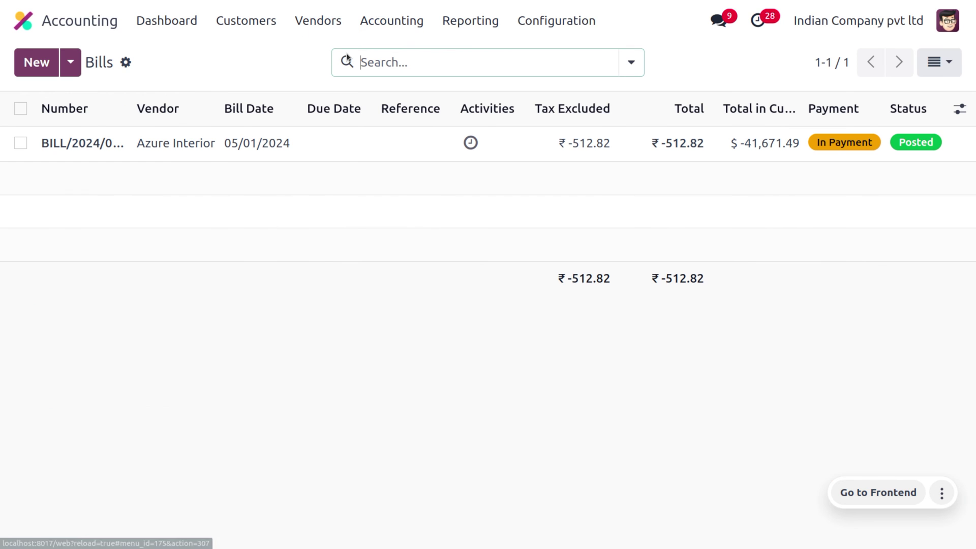
{"action": "left_click", "coordinate": [33, 66]}
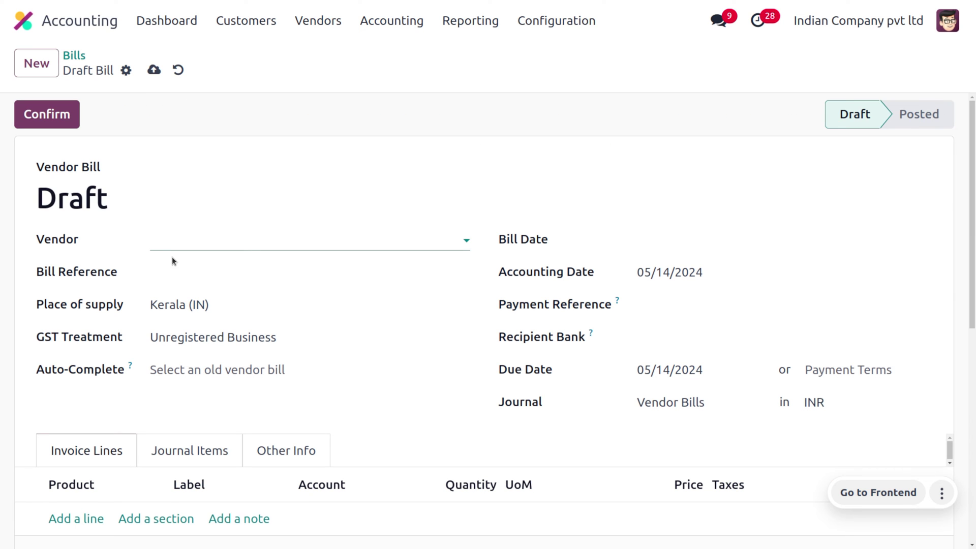
{"action": "left_click", "coordinate": [172, 246]}
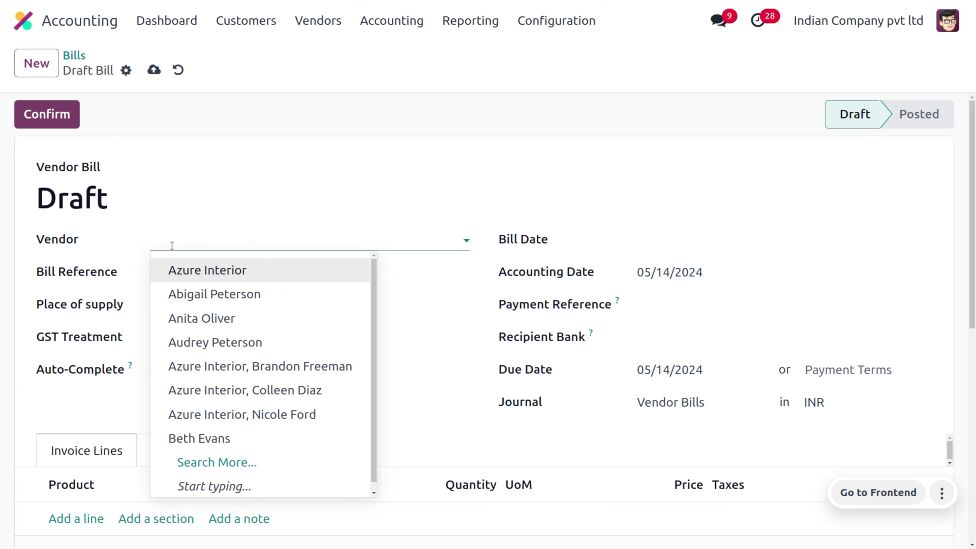
{"action": "left_click", "coordinate": [218, 348]}
{"action": "left_click", "coordinate": [694, 252]}
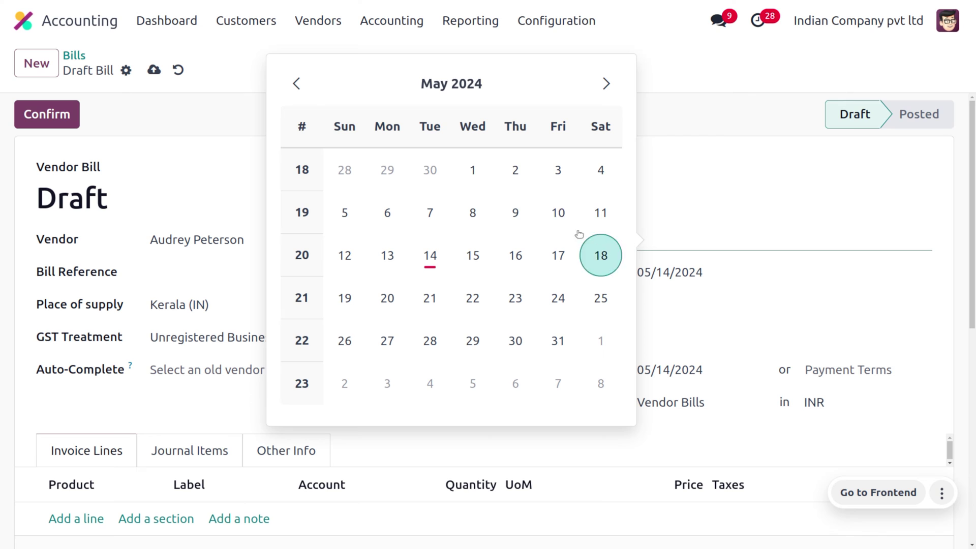
{"action": "left_click", "coordinate": [473, 171]}
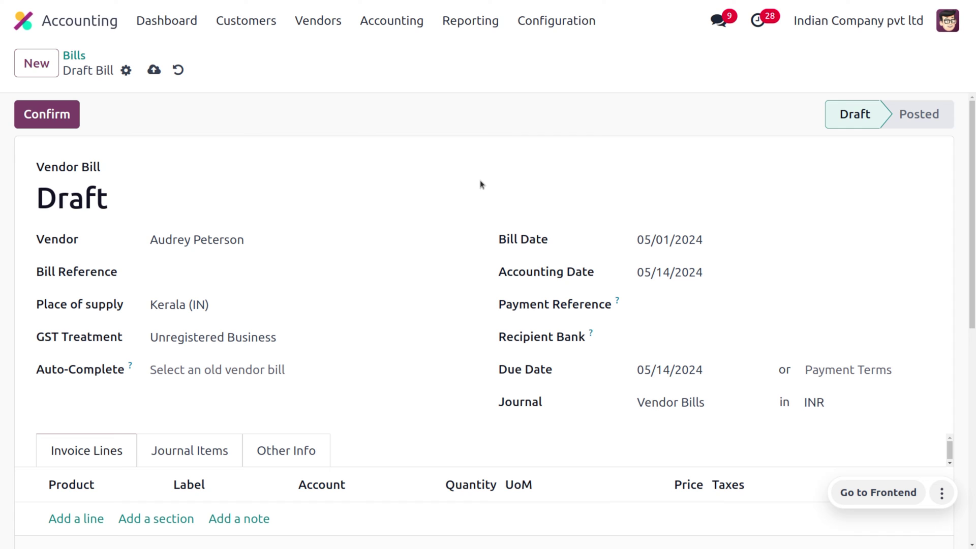
{"action": "left_click", "coordinate": [840, 407]}
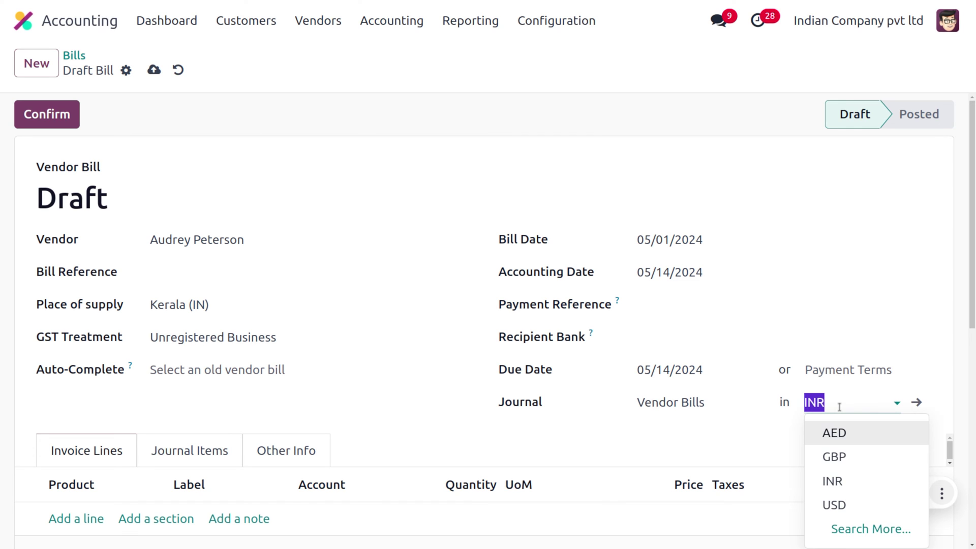
{"action": "left_click", "coordinate": [861, 506]}
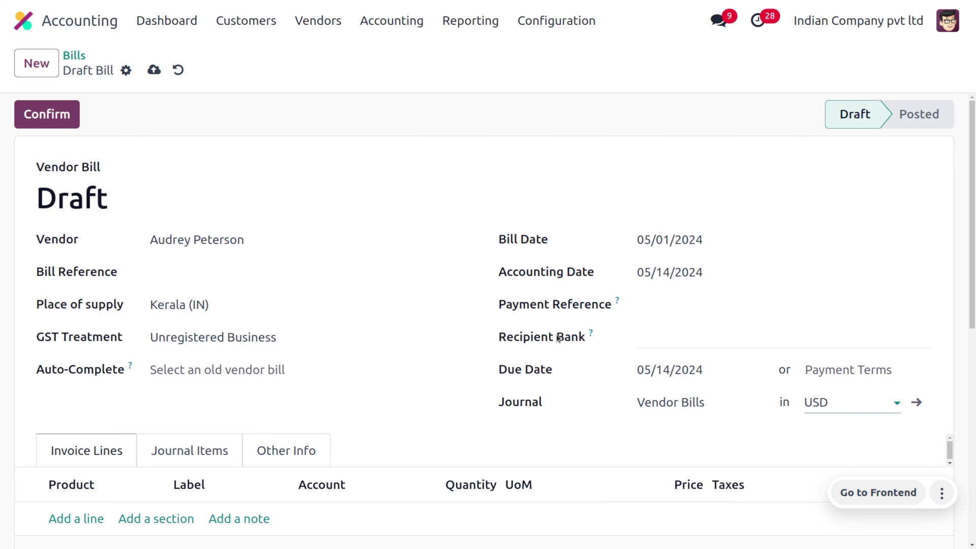
Step: Add a Customizable Desk (Custom, White) line at $41,671.49 and save the draft bill
{"action": "scroll", "coordinate": [556, 336], "scroll_direction": "down", "scroll_amount": 3}
{"action": "left_click", "coordinate": [101, 353]}
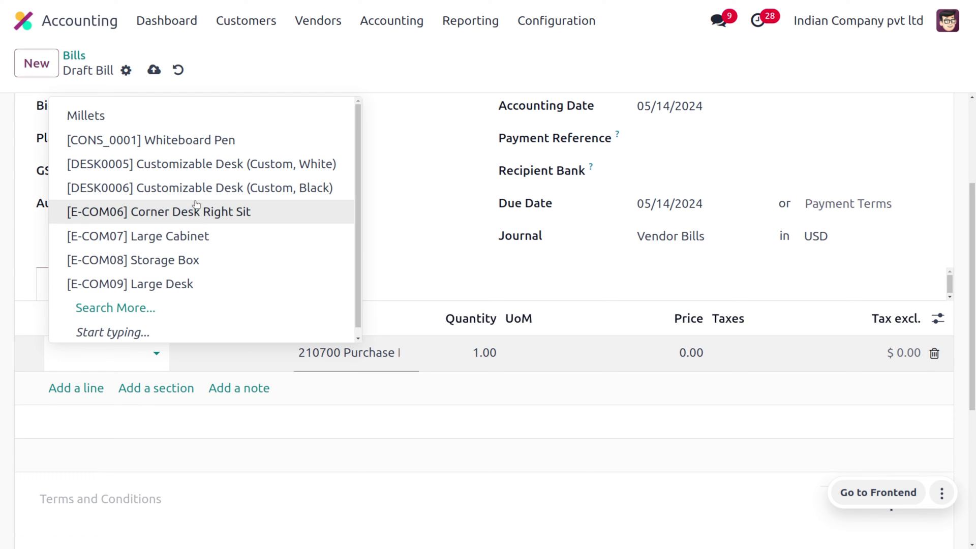
{"action": "left_click", "coordinate": [206, 163]}
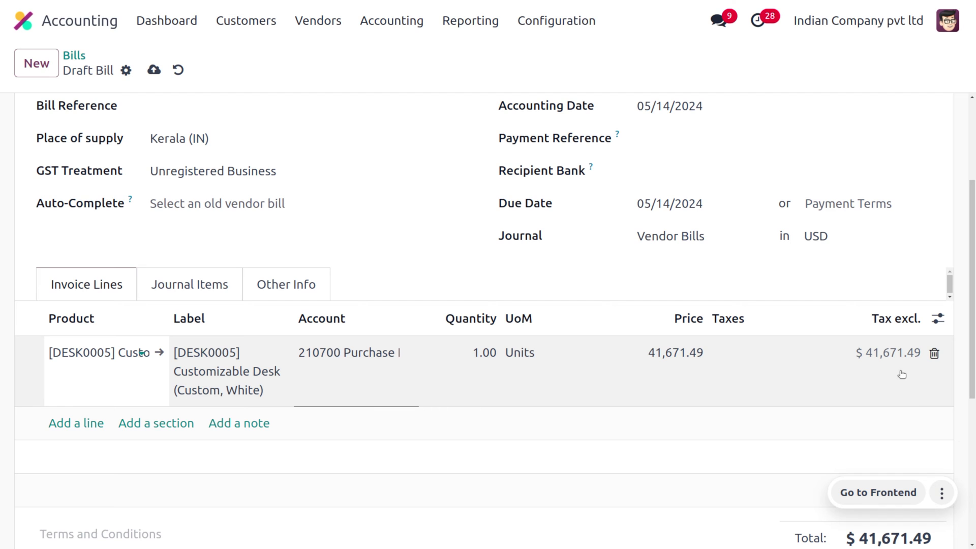
{"action": "scroll", "coordinate": [654, 365], "scroll_direction": "up", "scroll_amount": 3}
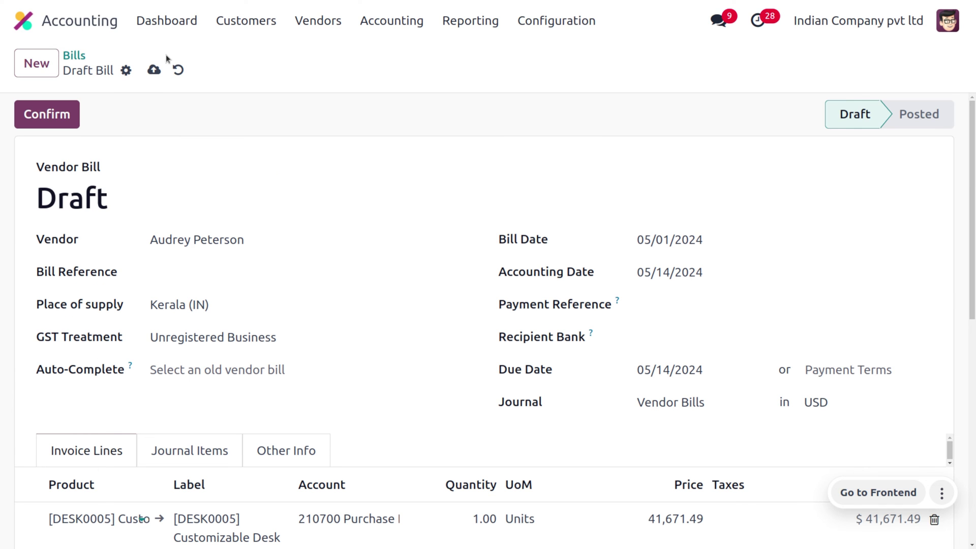
{"action": "left_click", "coordinate": [154, 70]}
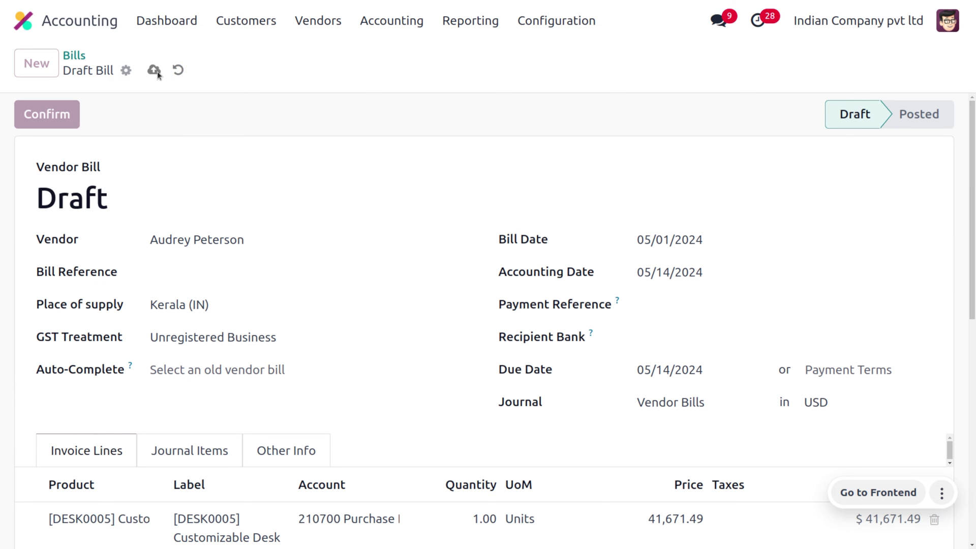
Step: Confirm the bill, posting it as BILL/2024/05/0002
{"action": "left_click", "coordinate": [40, 119]}
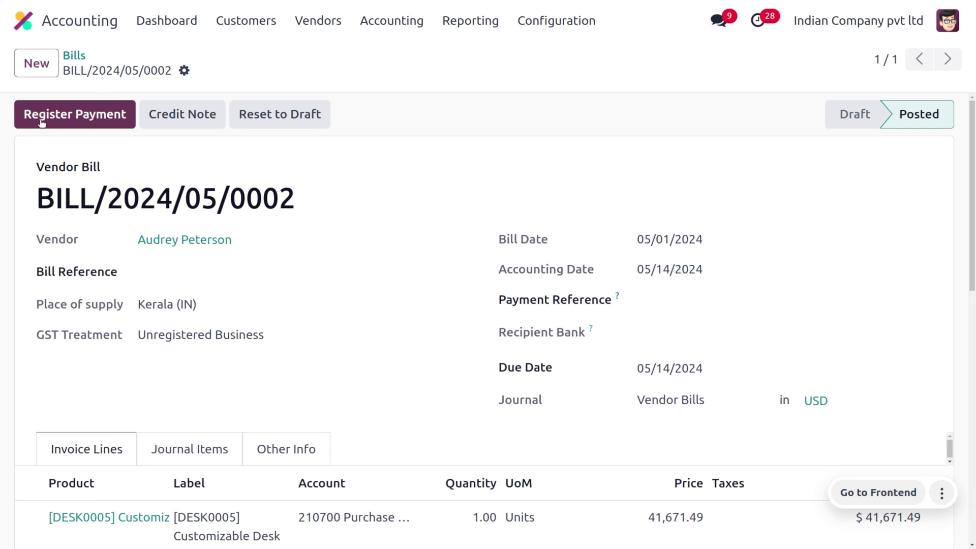
{"action": "scroll", "coordinate": [388, 423], "scroll_direction": "down", "scroll_amount": 4}
{"action": "scroll", "coordinate": [389, 426], "scroll_direction": "up", "scroll_amount": 4}
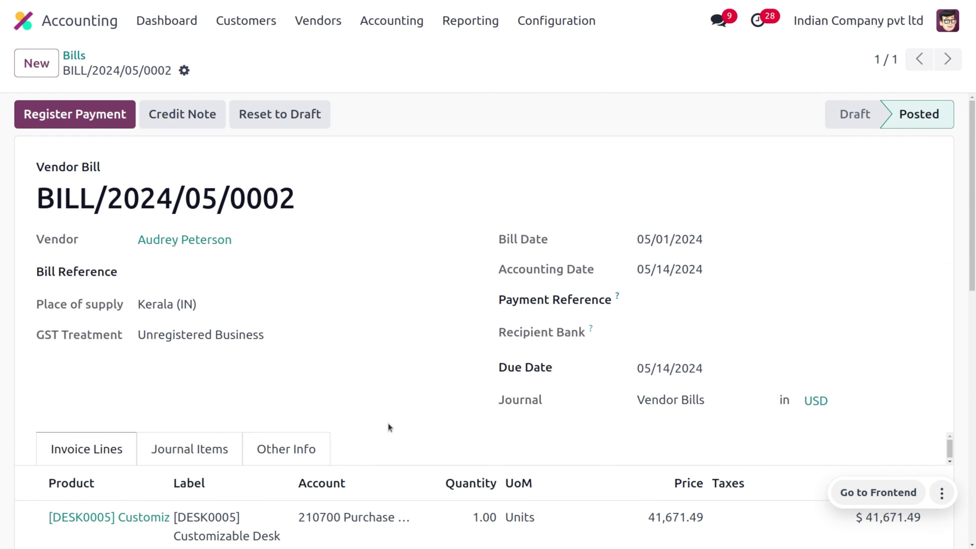
Step: Open the Unrealized Currency Gains/Losses report, showing 112110 Creditors with a ₹-41,158.67 adjustment
{"action": "left_click", "coordinate": [470, 20]}
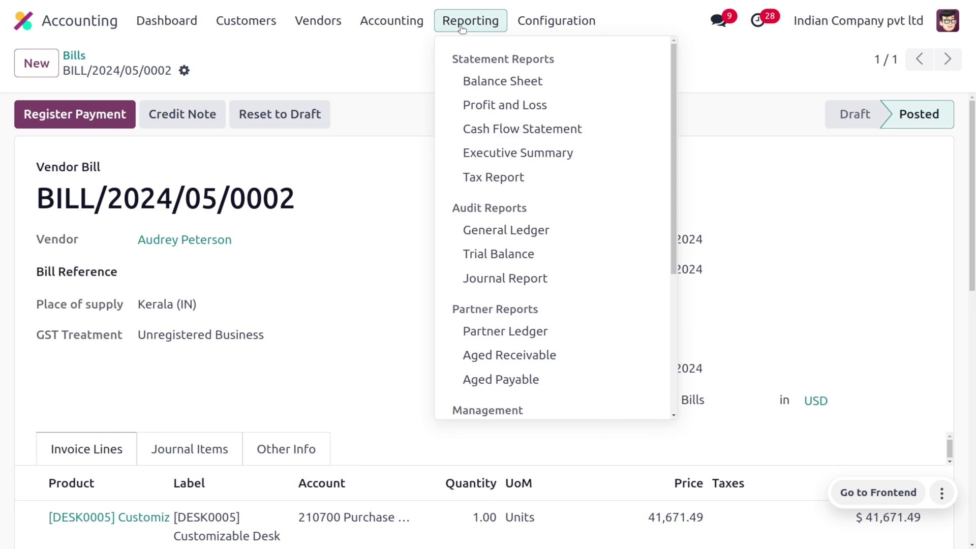
{"action": "scroll", "coordinate": [526, 389], "scroll_direction": "down", "scroll_amount": 4}
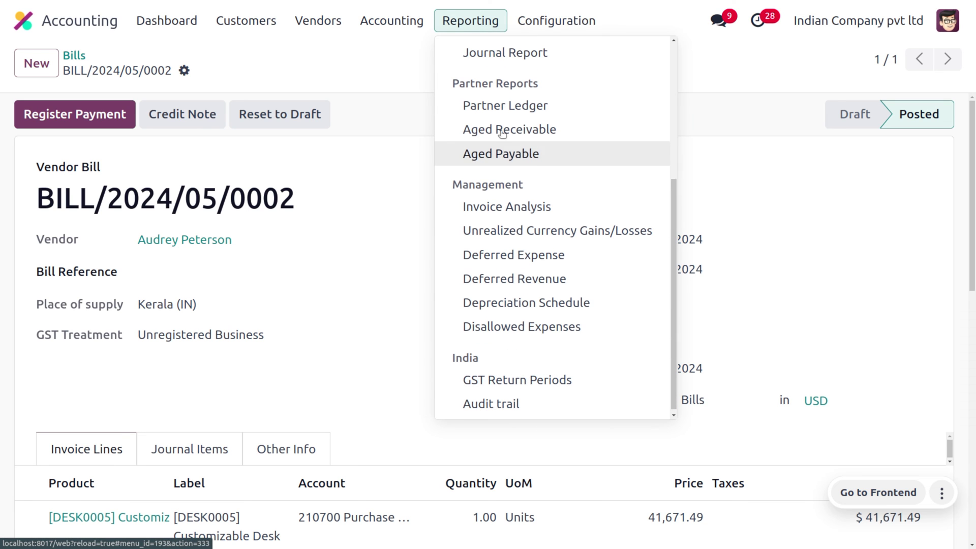
{"action": "left_click", "coordinate": [561, 227]}
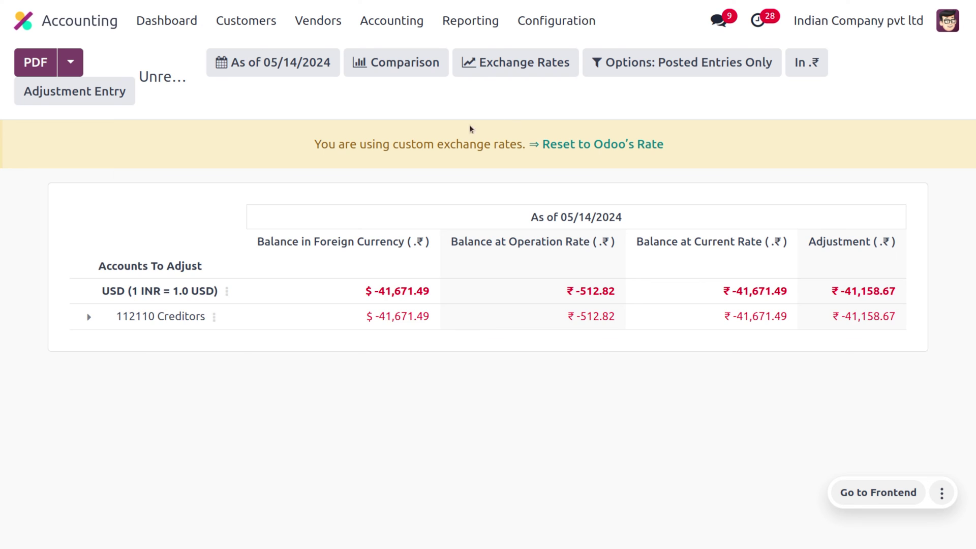
Step: Apply a custom INR→USD rate of 2, then reset to Odoo's 83.51 rate, giving a ₹13.82 adjustment
{"action": "left_click", "coordinate": [425, 63]}
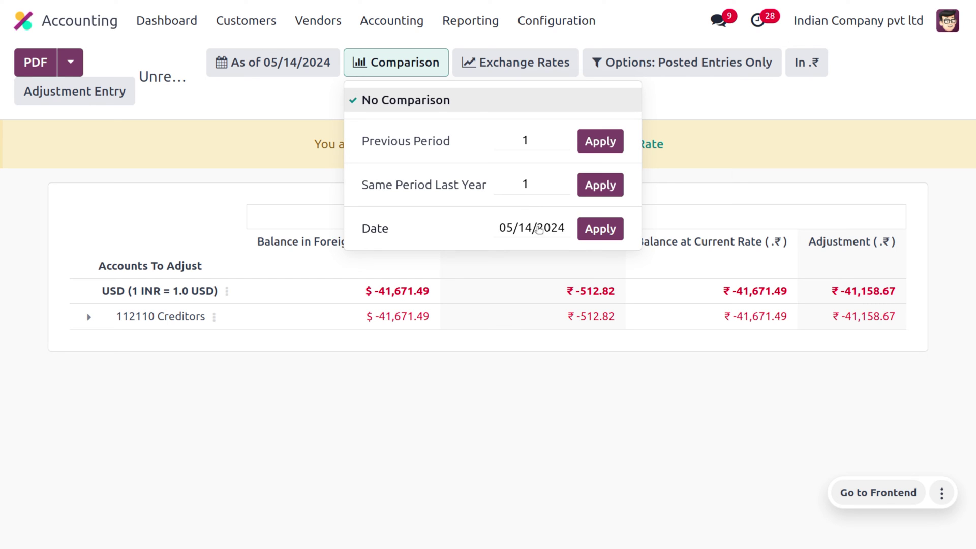
{"action": "left_click", "coordinate": [530, 70]}
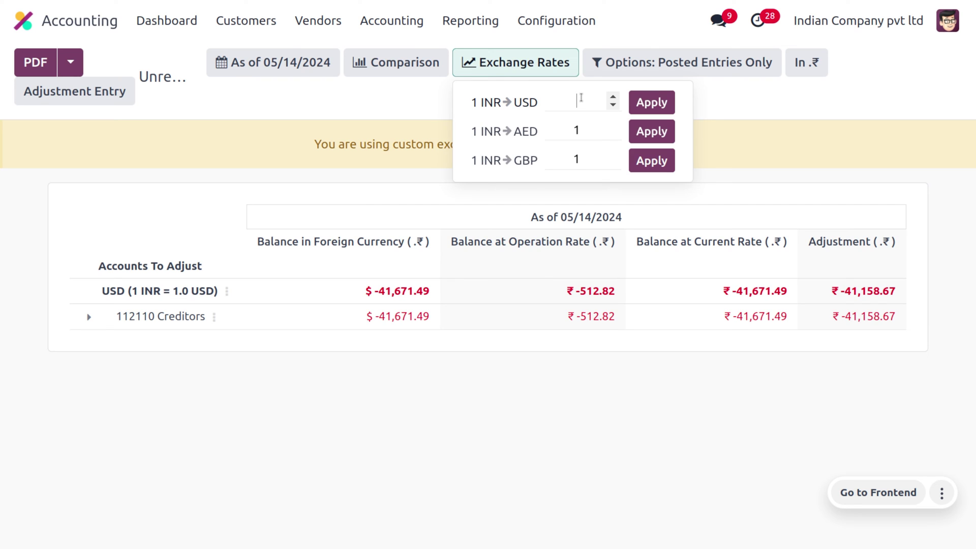
{"action": "type", "text": "2"}
{"action": "left_click", "coordinate": [645, 104]}
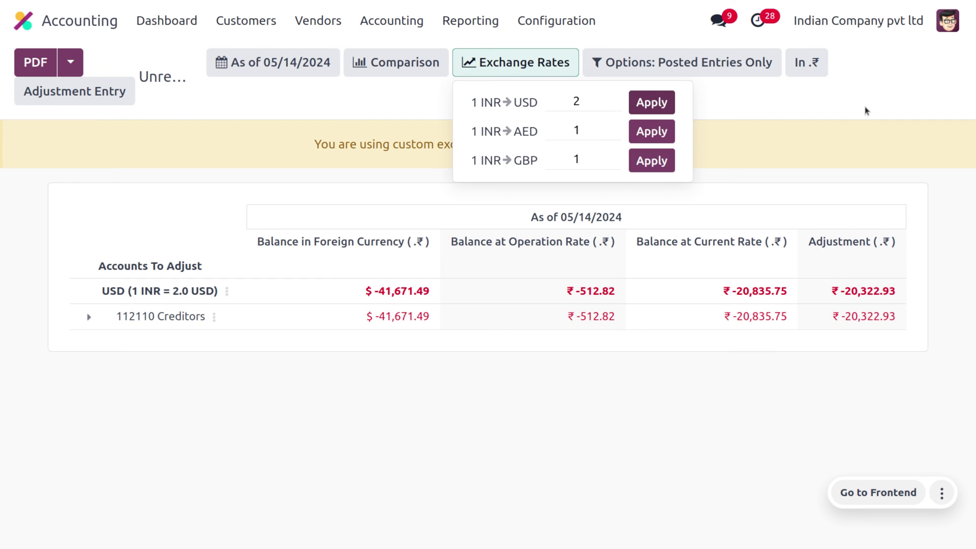
{"action": "left_click", "coordinate": [773, 144]}
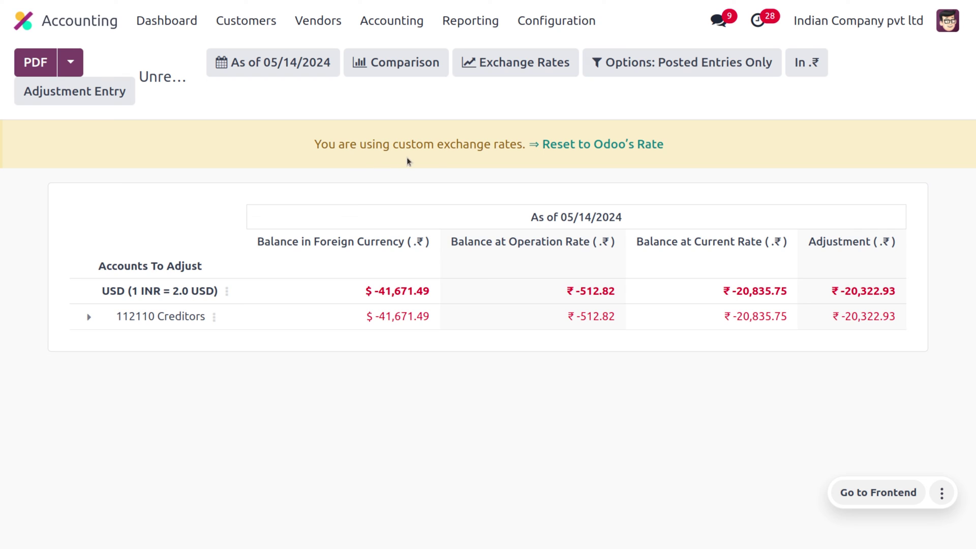
{"action": "left_click", "coordinate": [569, 149]}
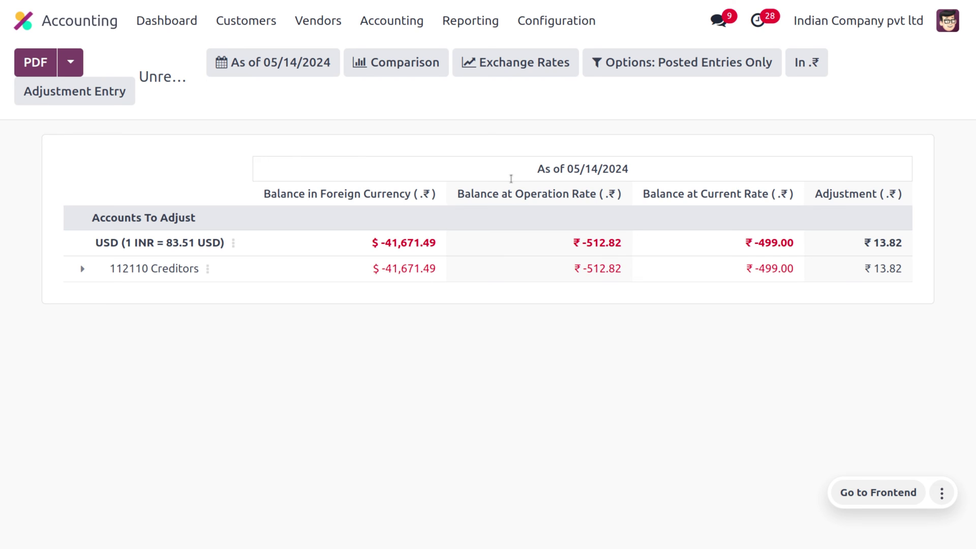
Step: Open BILL/2024/05/0002 from the vendor bills list to see its $41,671.49 desk line
{"action": "left_click", "coordinate": [312, 26]}
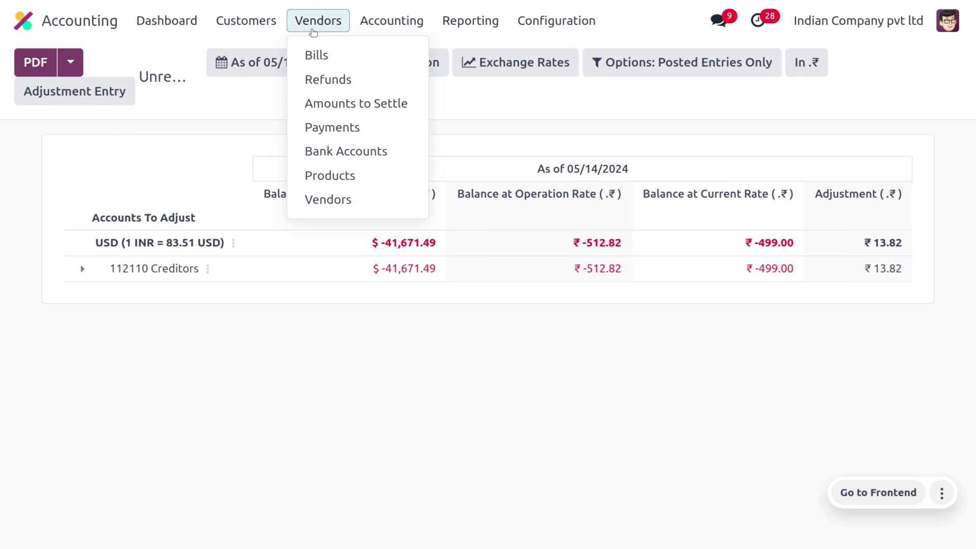
{"action": "left_click", "coordinate": [330, 53]}
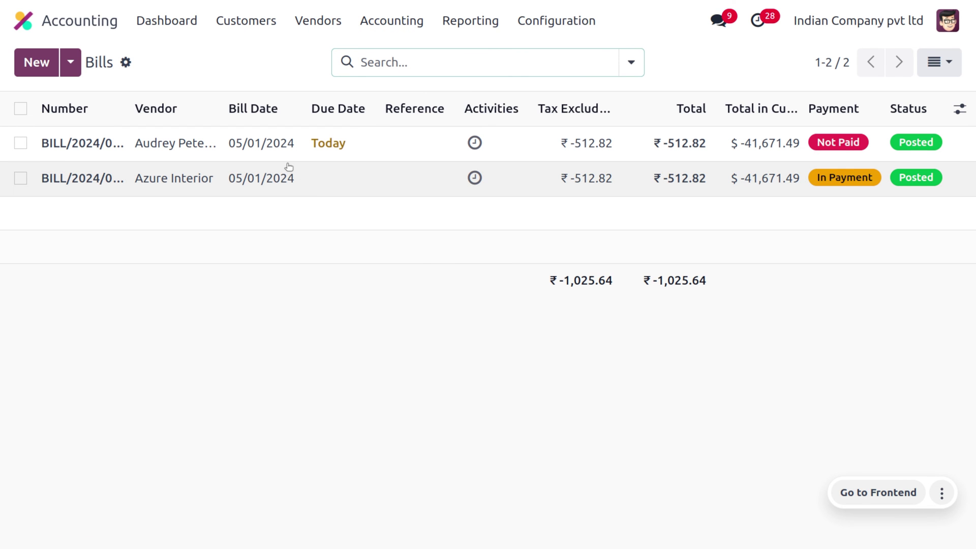
{"action": "left_click", "coordinate": [277, 144]}
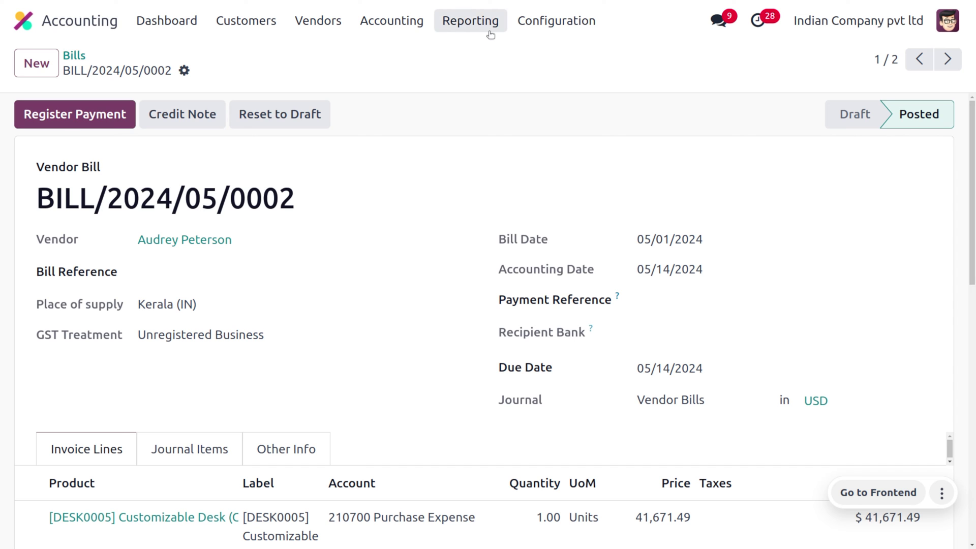
Step: From Settings' Default Accounts, open the 201300 exchange gain account
{"action": "left_click", "coordinate": [546, 22]}
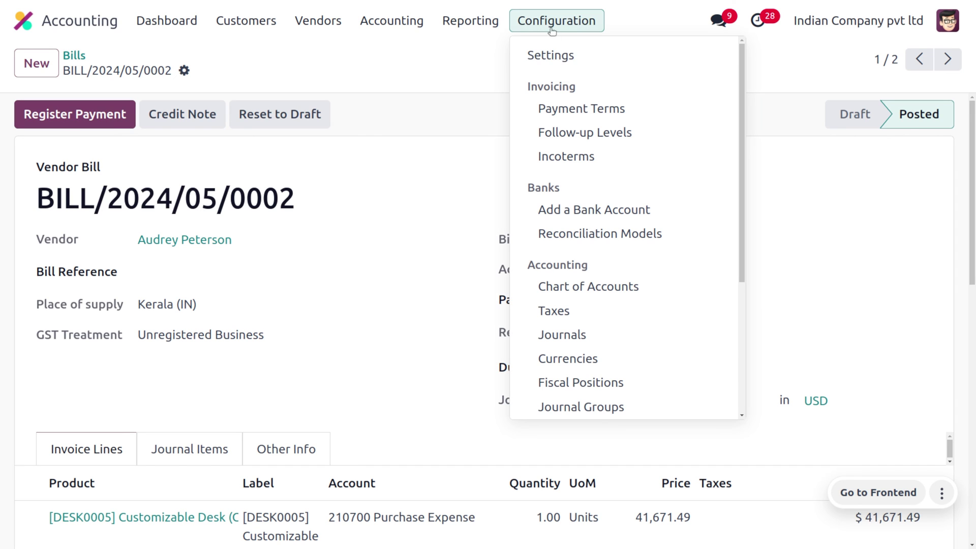
{"action": "left_click", "coordinate": [568, 57]}
{"action": "scroll", "coordinate": [384, 386], "scroll_direction": "down", "scroll_amount": 8}
{"action": "scroll", "coordinate": [385, 387], "scroll_direction": "down", "scroll_amount": 20}
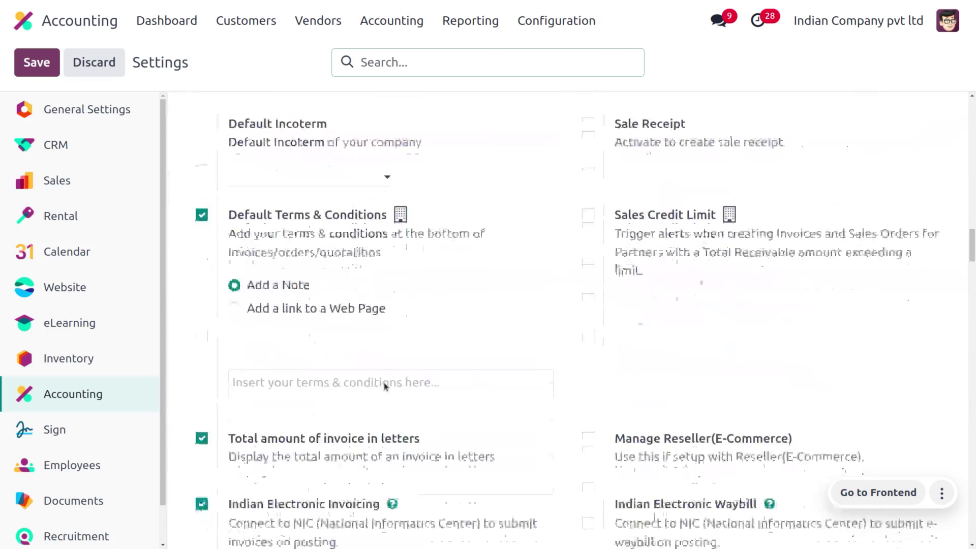
{"action": "scroll", "coordinate": [385, 387], "scroll_direction": "down", "scroll_amount": 15}
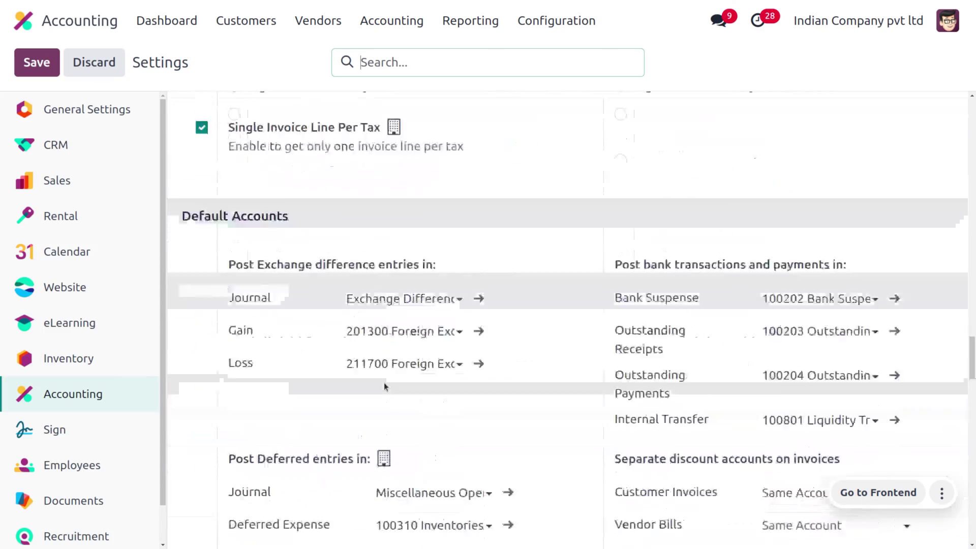
{"action": "scroll", "coordinate": [385, 387], "scroll_direction": "up", "scroll_amount": 3}
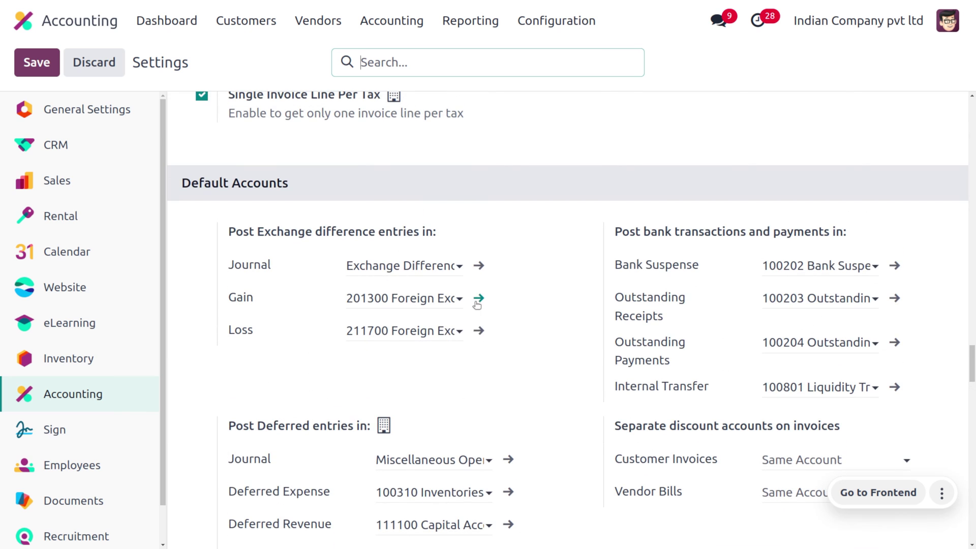
{"action": "left_click", "coordinate": [478, 300]}
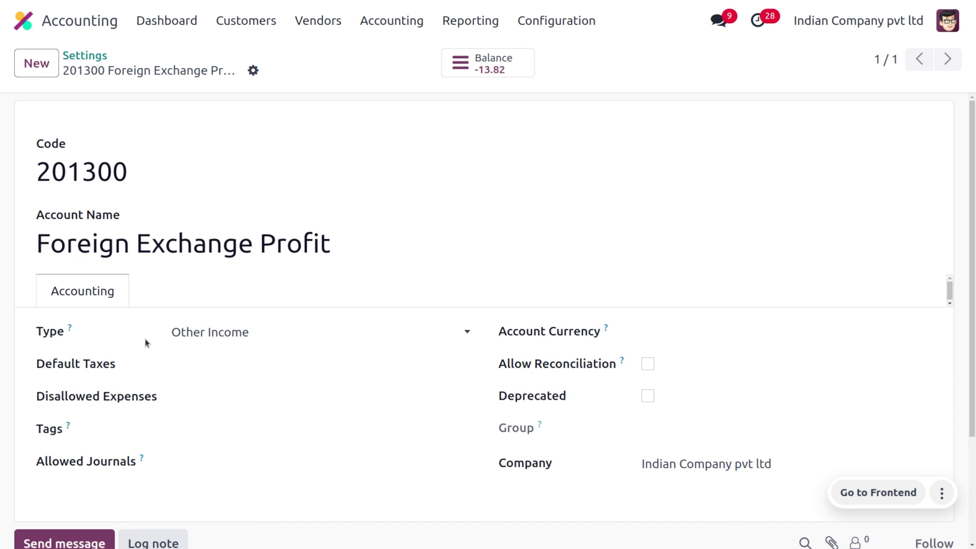
Step: Return to Settings and open the 211700 Foreign Exchange Loss account
{"action": "left_click", "coordinate": [82, 57]}
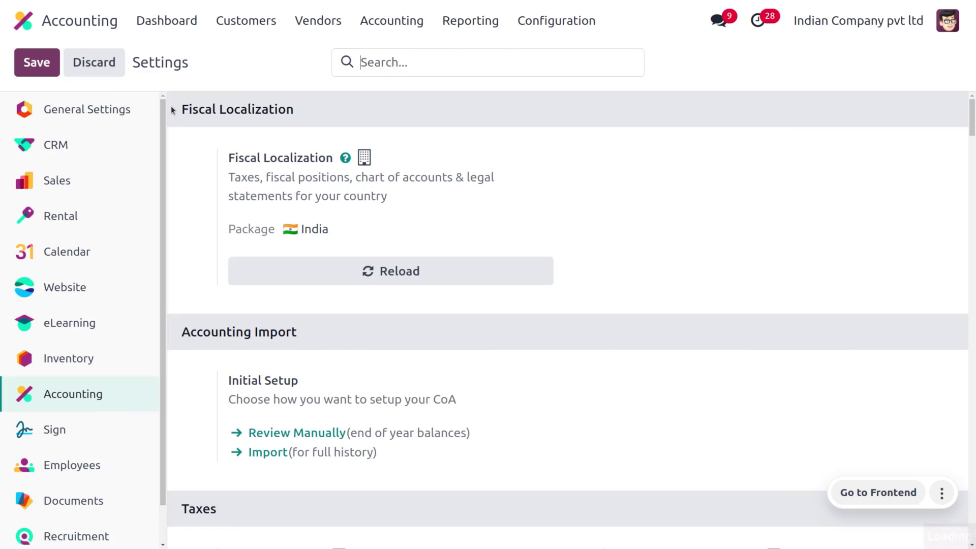
{"action": "scroll", "coordinate": [343, 407], "scroll_direction": "down", "scroll_amount": 20}
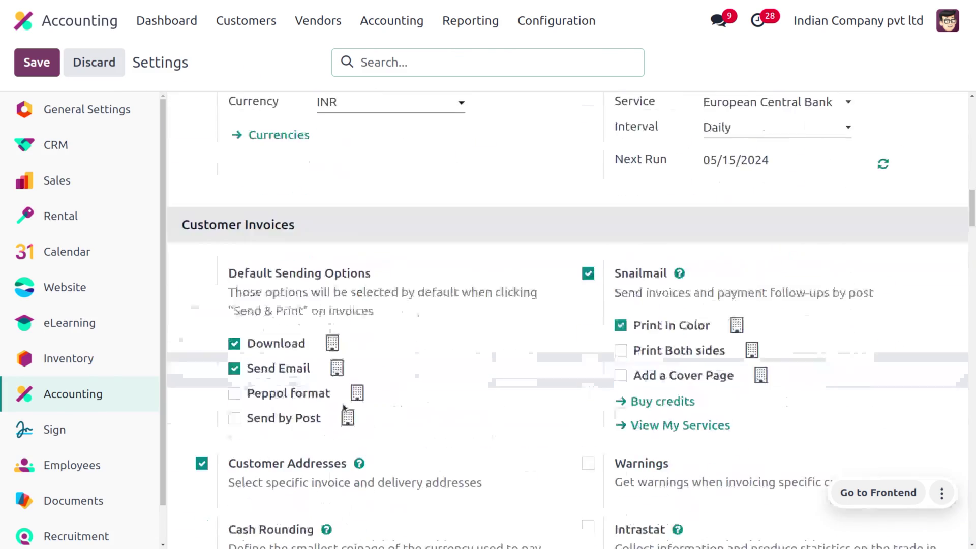
{"action": "scroll", "coordinate": [344, 407], "scroll_direction": "down", "scroll_amount": 20}
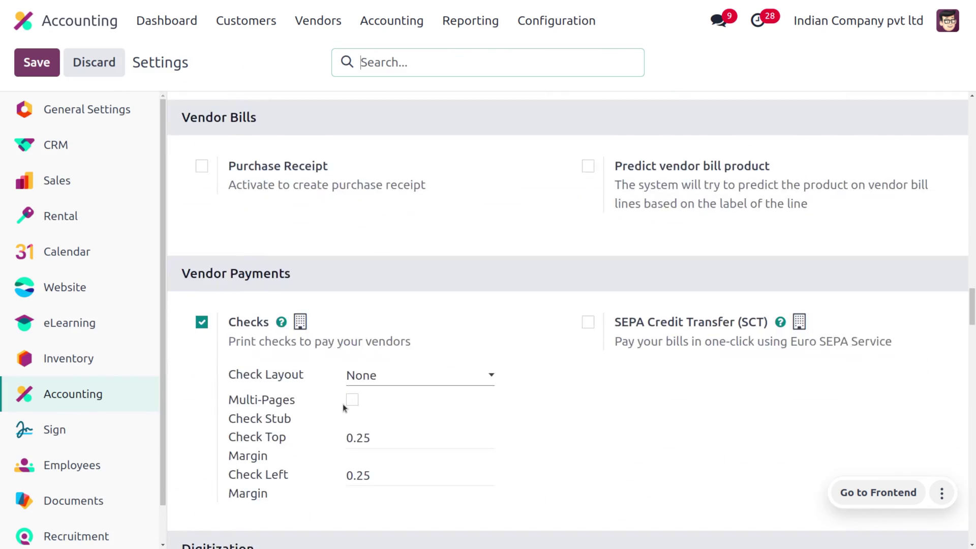
{"action": "scroll", "coordinate": [343, 407], "scroll_direction": "down", "scroll_amount": 4}
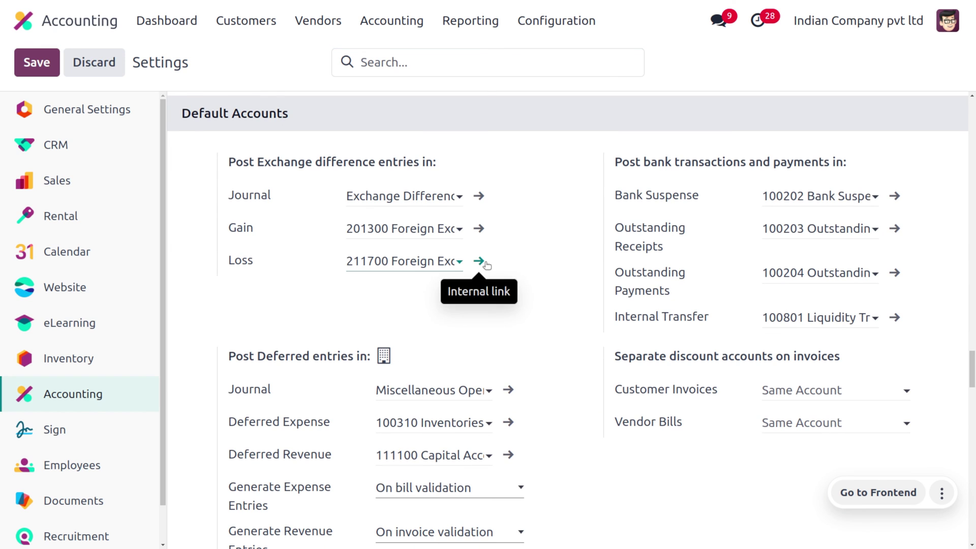
{"action": "left_click", "coordinate": [484, 262]}
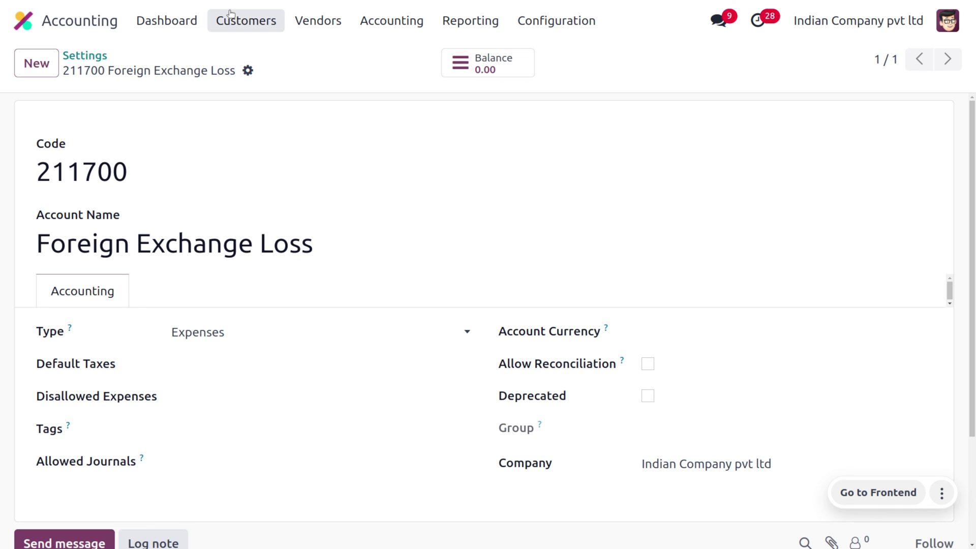
Step: Register and create the full $41,671.49 payment for BILL/2024/05/0002
{"action": "left_click", "coordinate": [308, 21]}
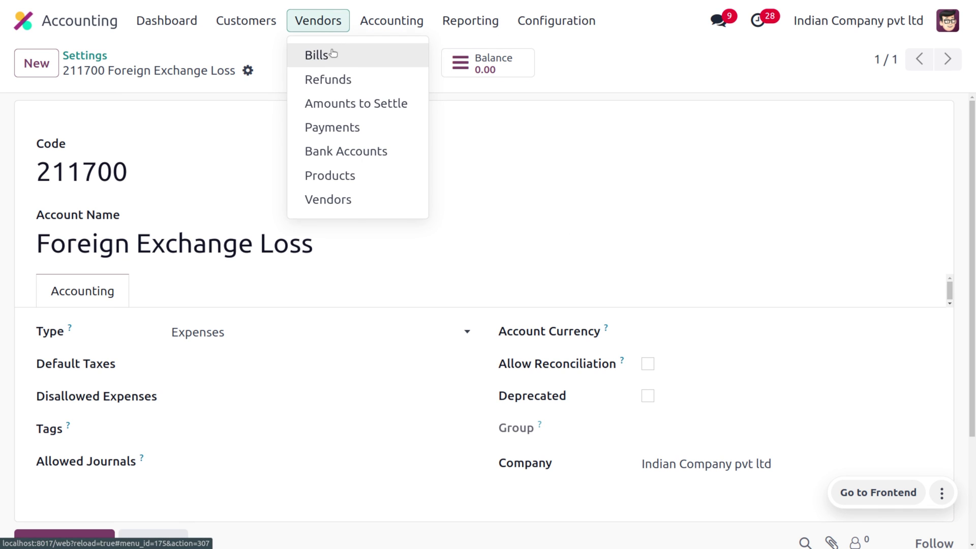
{"action": "left_click", "coordinate": [327, 54]}
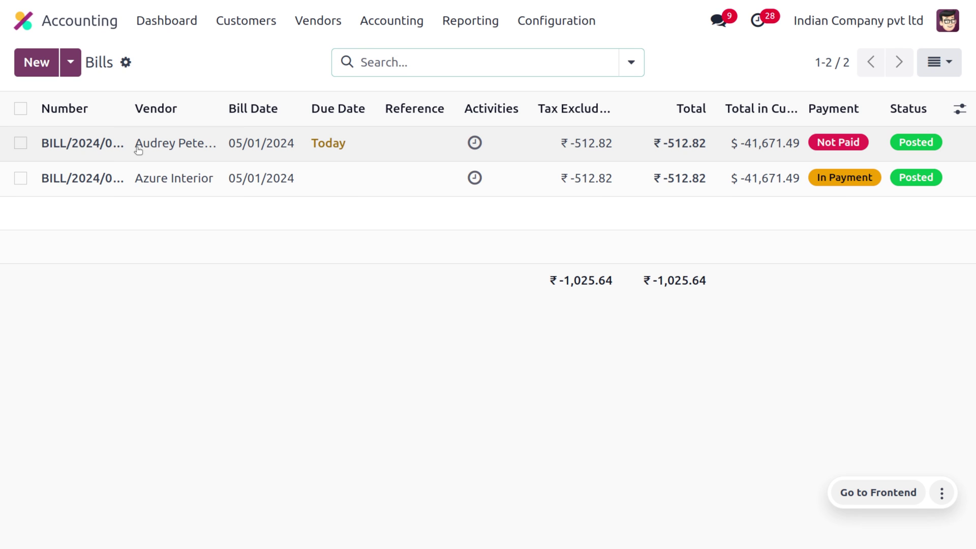
{"action": "left_click", "coordinate": [138, 148]}
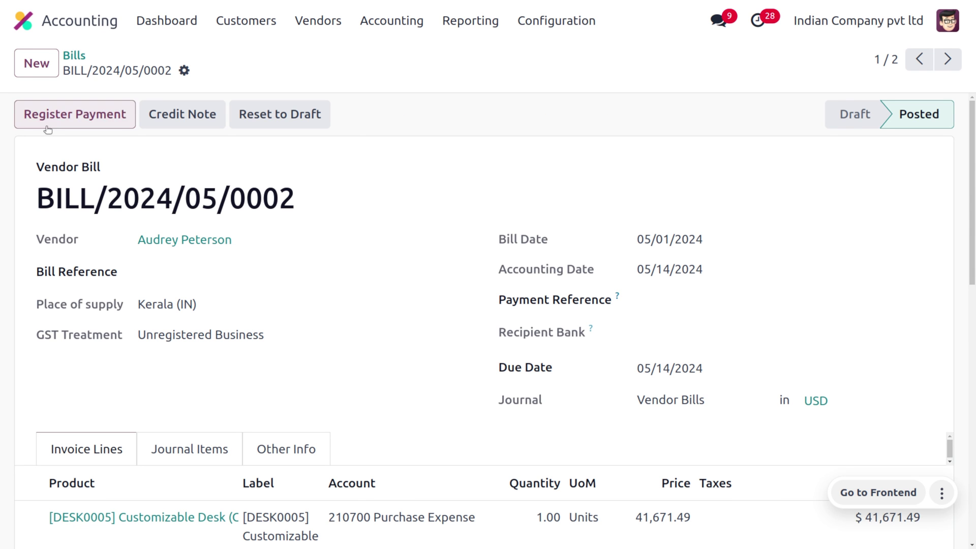
{"action": "left_click", "coordinate": [47, 127]}
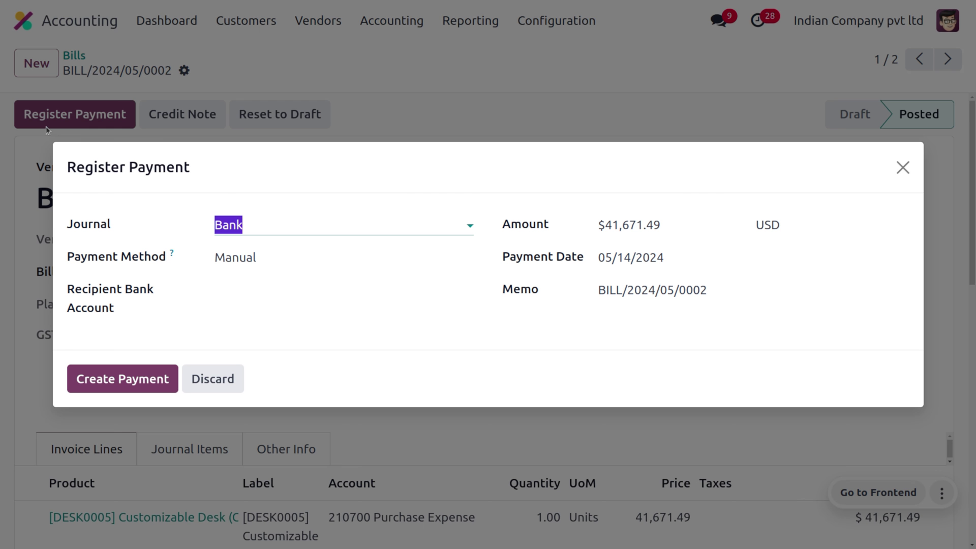
{"action": "left_click", "coordinate": [158, 377]}
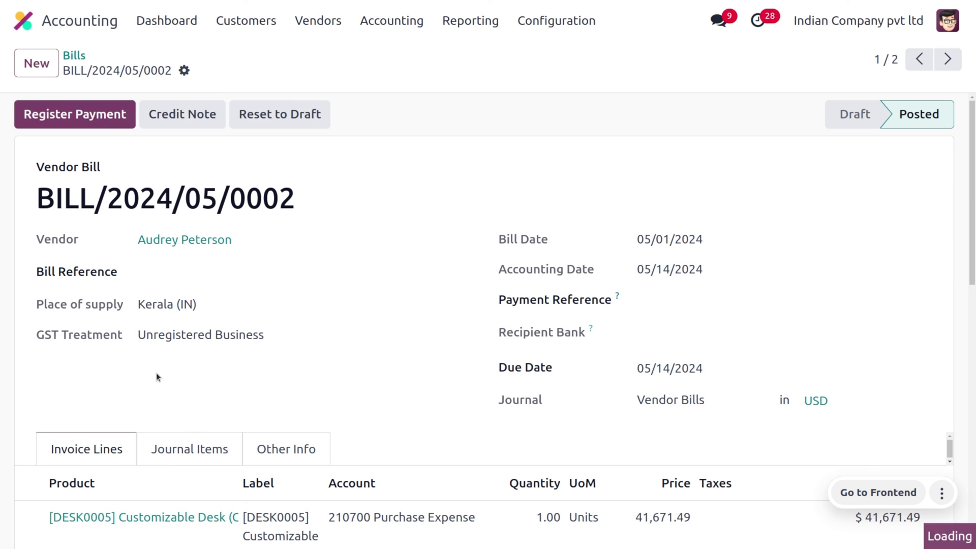
Step: Open the 201300 Foreign Exchange Profit account from Settings to see its -27.64 balance
{"action": "left_click", "coordinate": [535, 18]}
{"action": "left_click", "coordinate": [553, 55]}
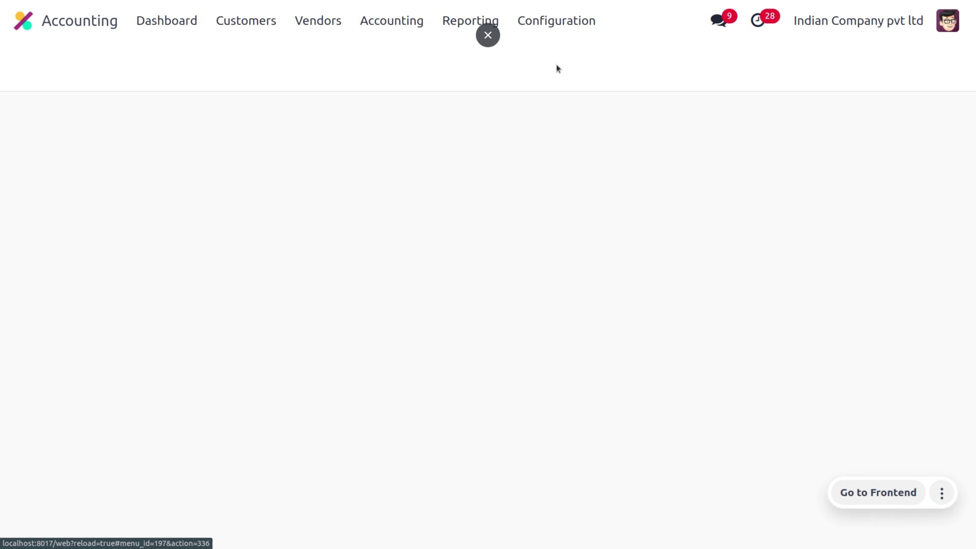
{"action": "scroll", "coordinate": [417, 447], "scroll_direction": "down", "scroll_amount": 12}
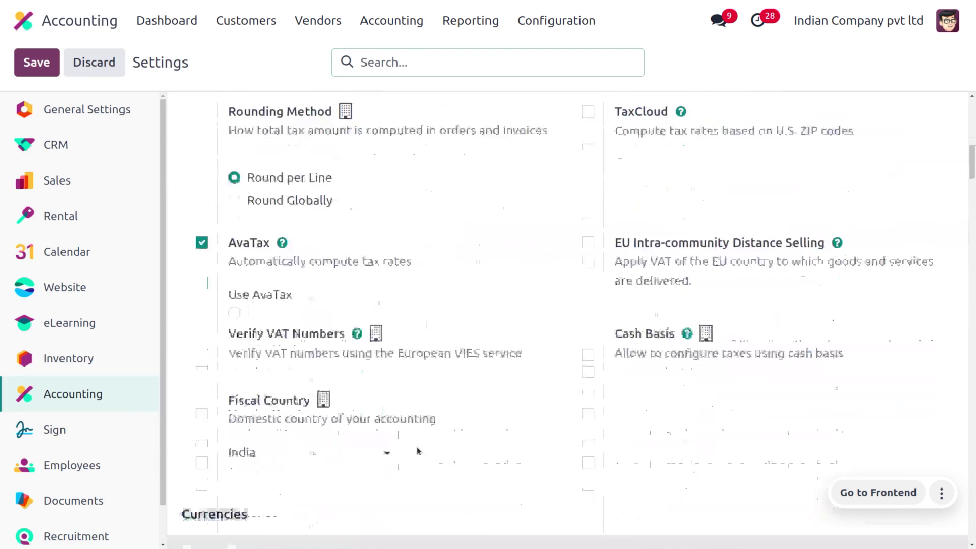
{"action": "scroll", "coordinate": [418, 451], "scroll_direction": "down", "scroll_amount": 20}
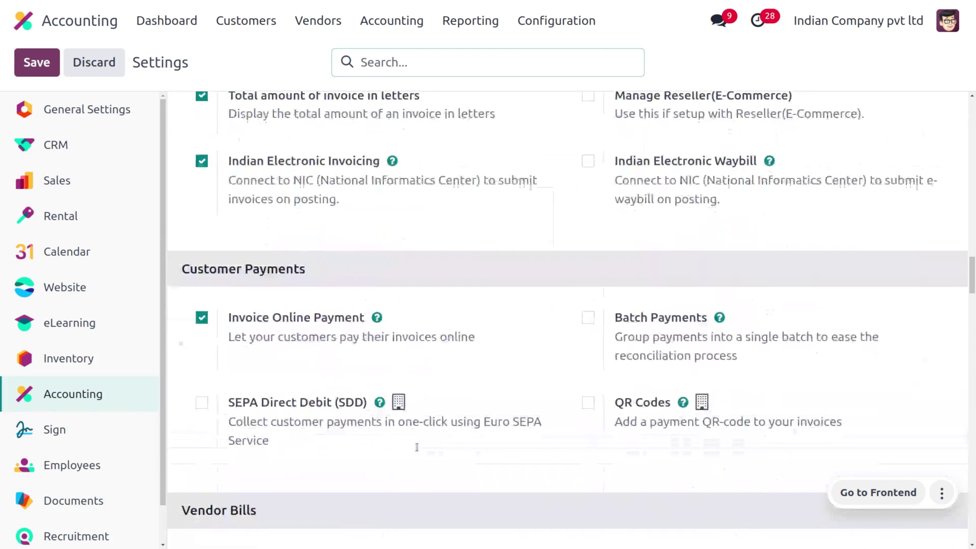
{"action": "scroll", "coordinate": [418, 451], "scroll_direction": "down", "scroll_amount": 20}
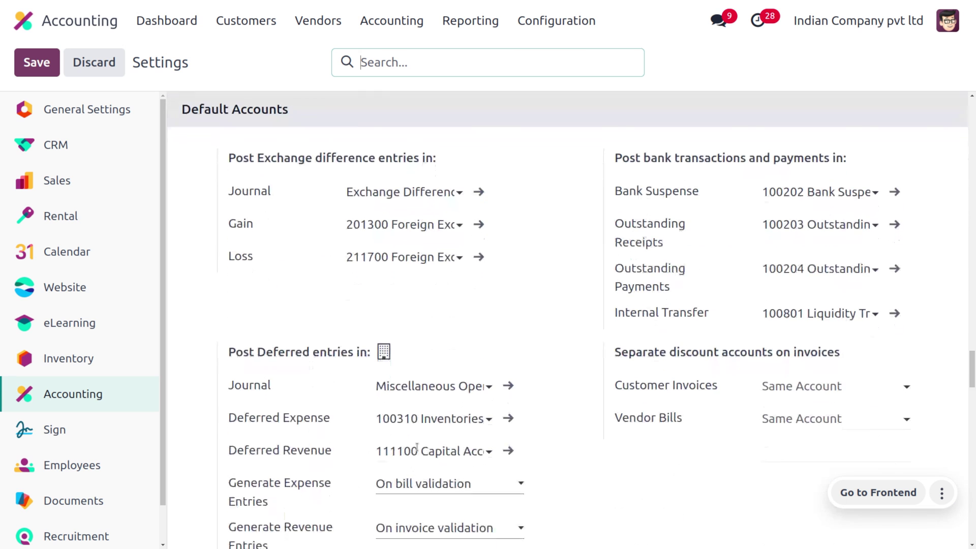
{"action": "left_click", "coordinate": [473, 218]}
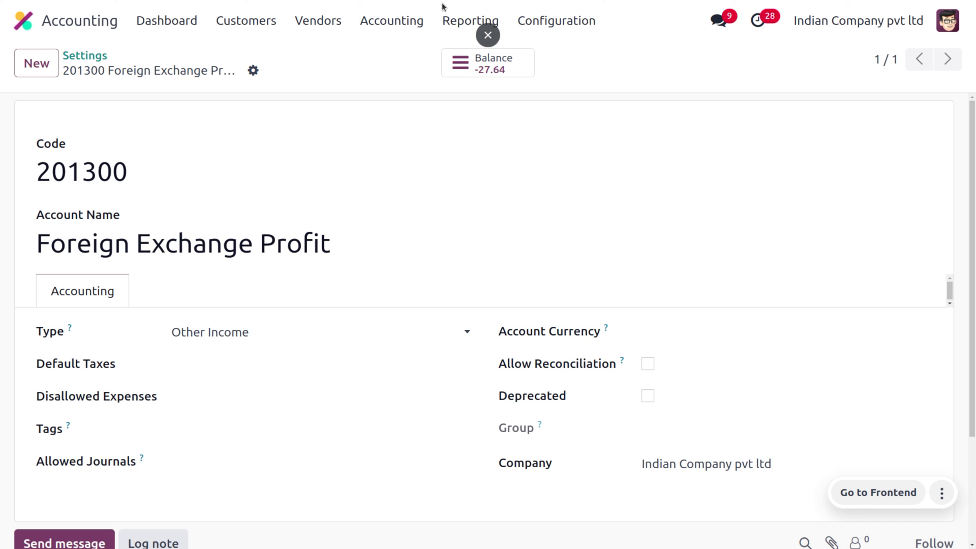
Step: View the Unrealized Currency Gains/Losses report (no data as of 05/14/2024), then return to the vendor bills list
{"action": "left_click", "coordinate": [461, 20]}
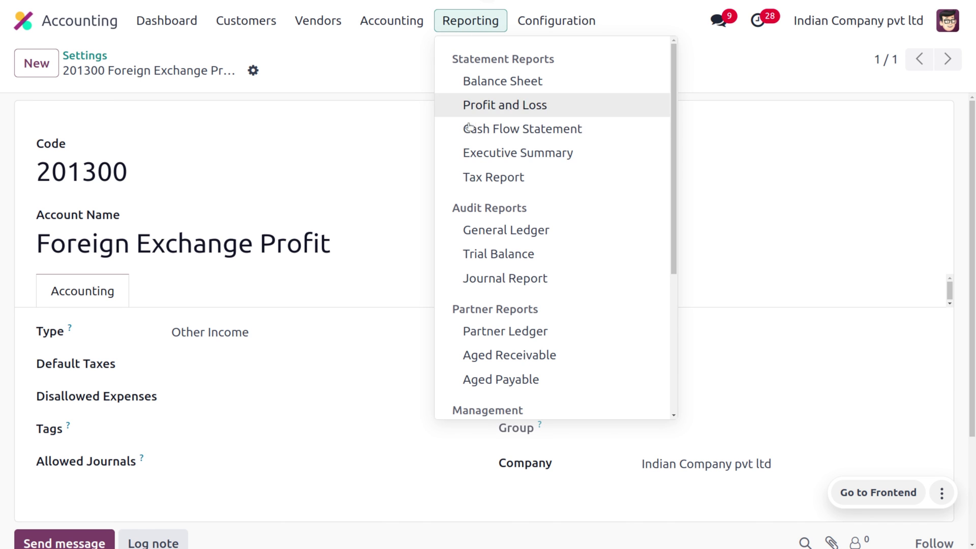
{"action": "scroll", "coordinate": [519, 346], "scroll_direction": "down", "scroll_amount": 4}
{"action": "scroll", "coordinate": [520, 346], "scroll_direction": "down", "scroll_amount": 1}
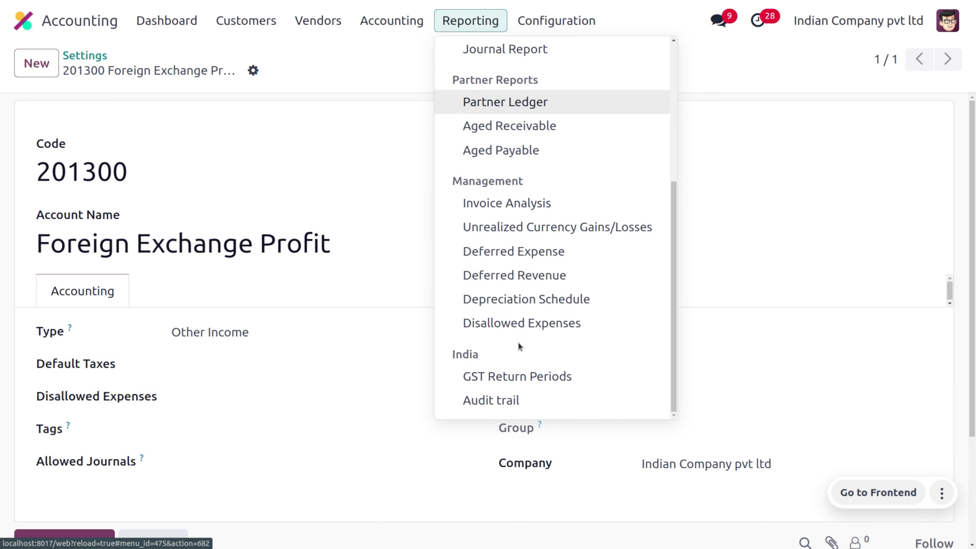
{"action": "left_click", "coordinate": [518, 226]}
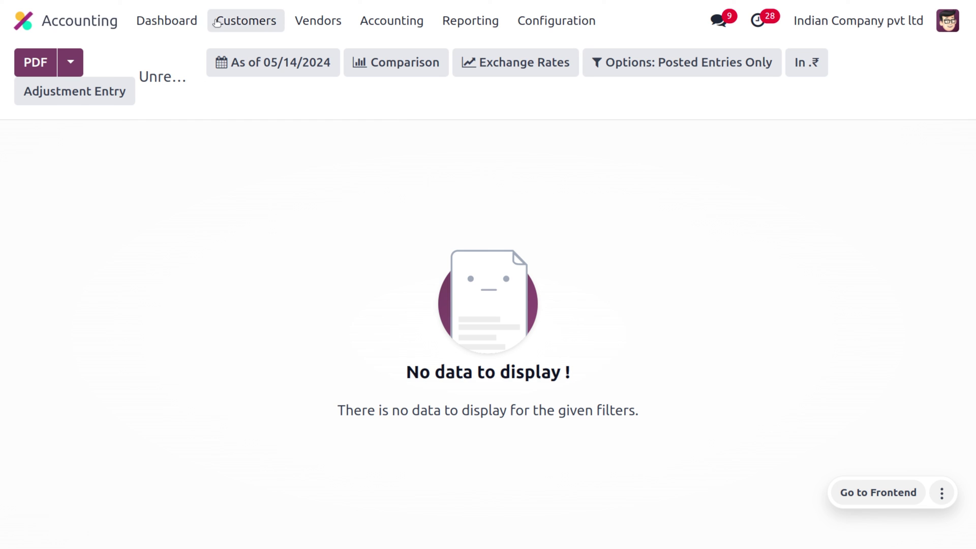
{"action": "left_click", "coordinate": [308, 21]}
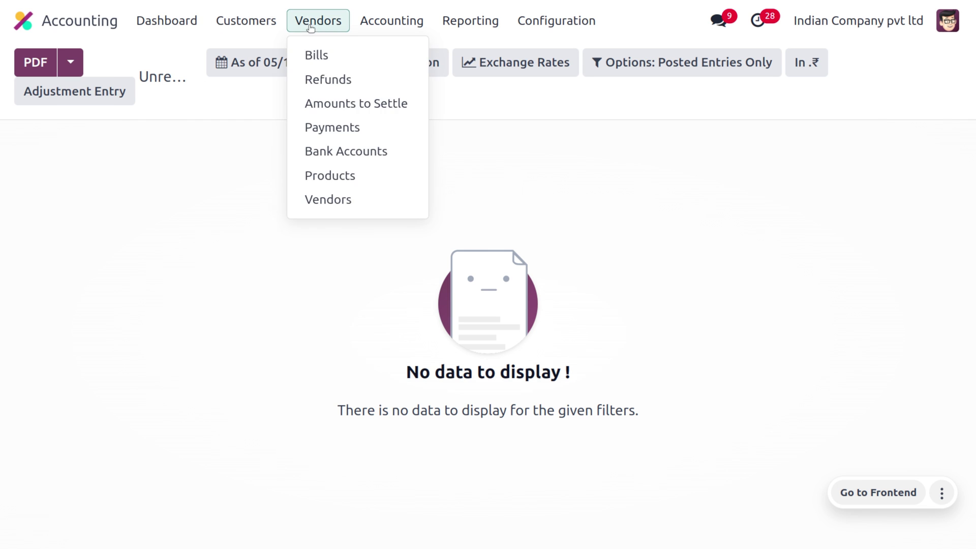
{"action": "left_click", "coordinate": [331, 59]}
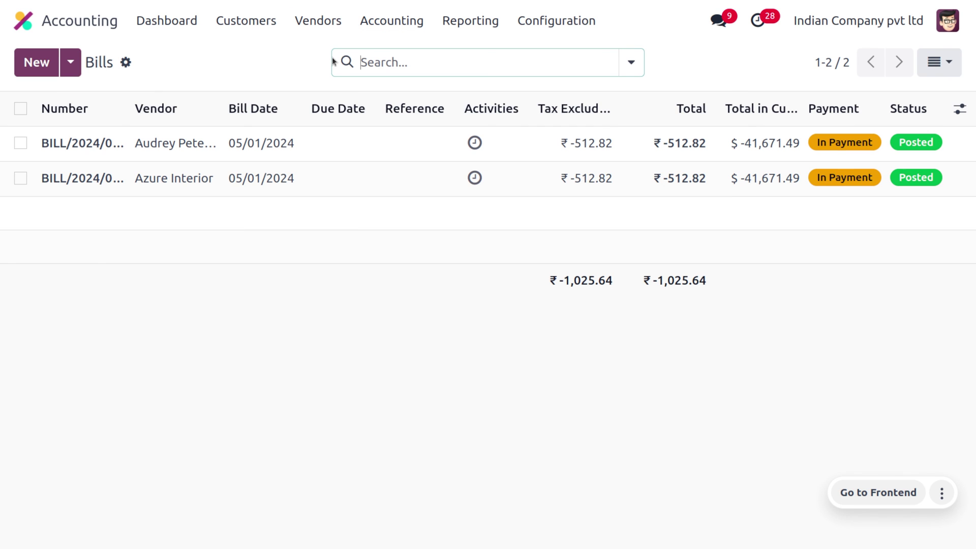